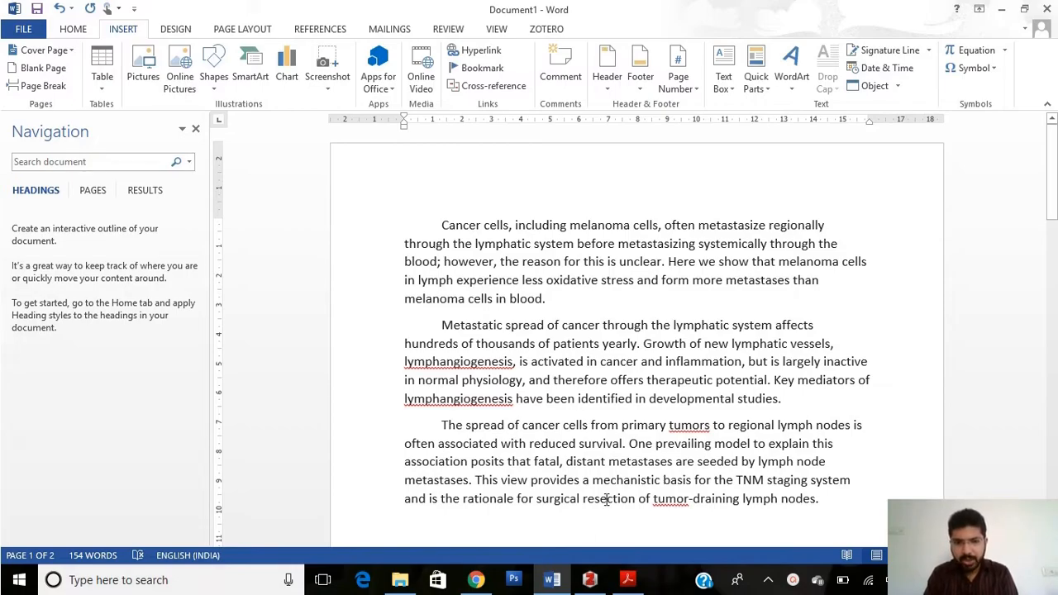
# Look over the Zotero library, the manuscript in Word, and the source article "Lymph protects metastasizing melanoma cells from ferroptosis" in Chrome.
pyautogui.click(589, 580)
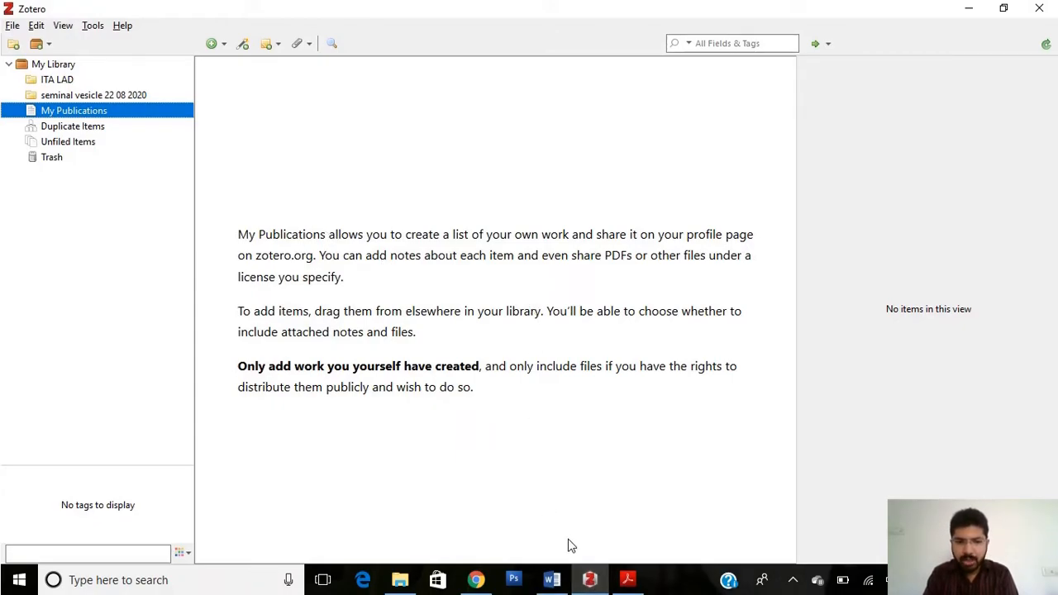
pyautogui.click(552, 580)
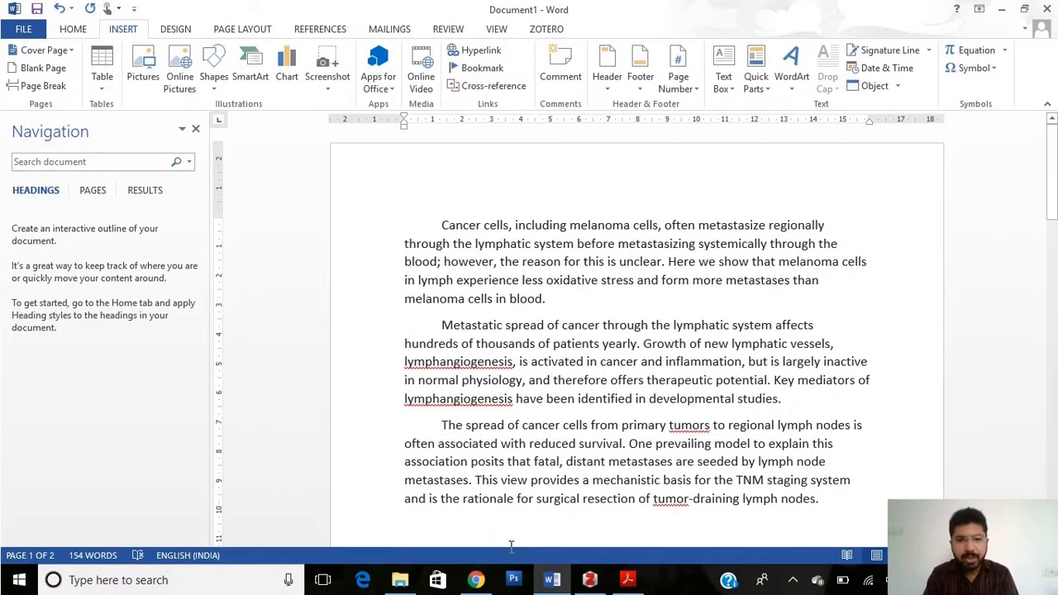
pyautogui.click(478, 580)
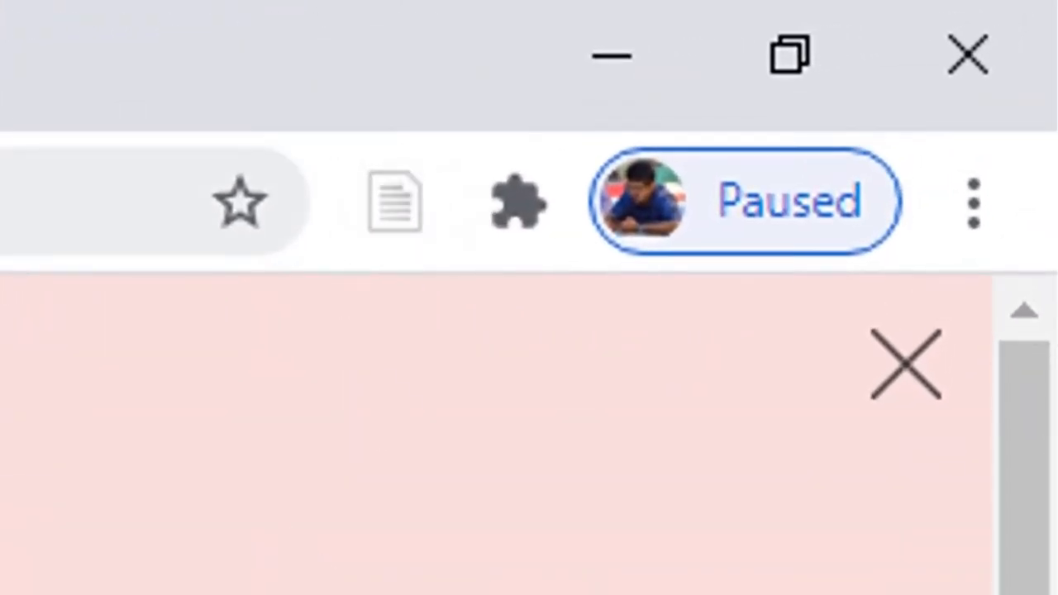
pyautogui.click(101, 13)
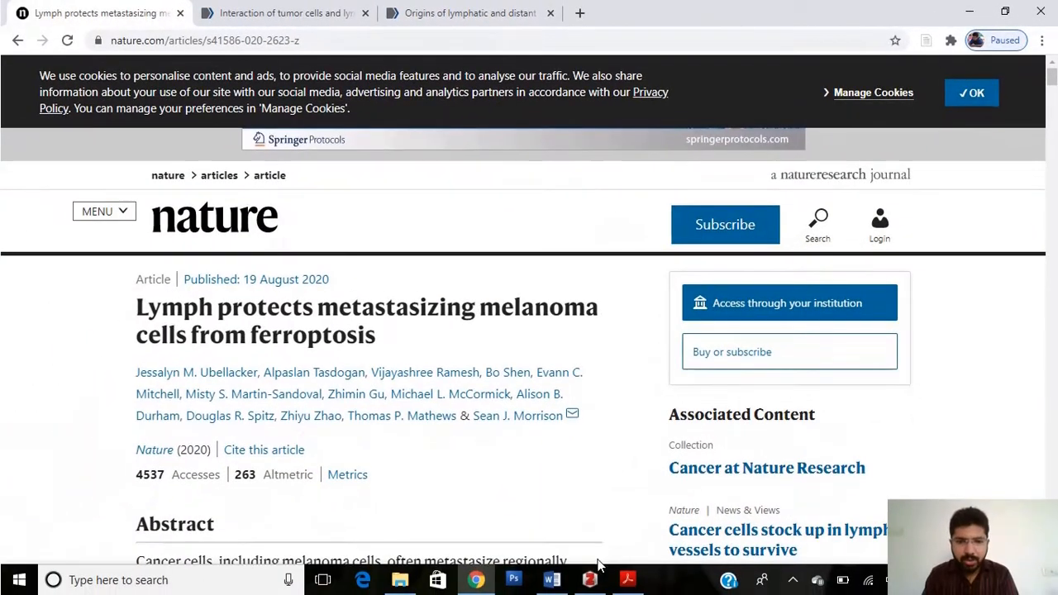
pyautogui.click(552, 580)
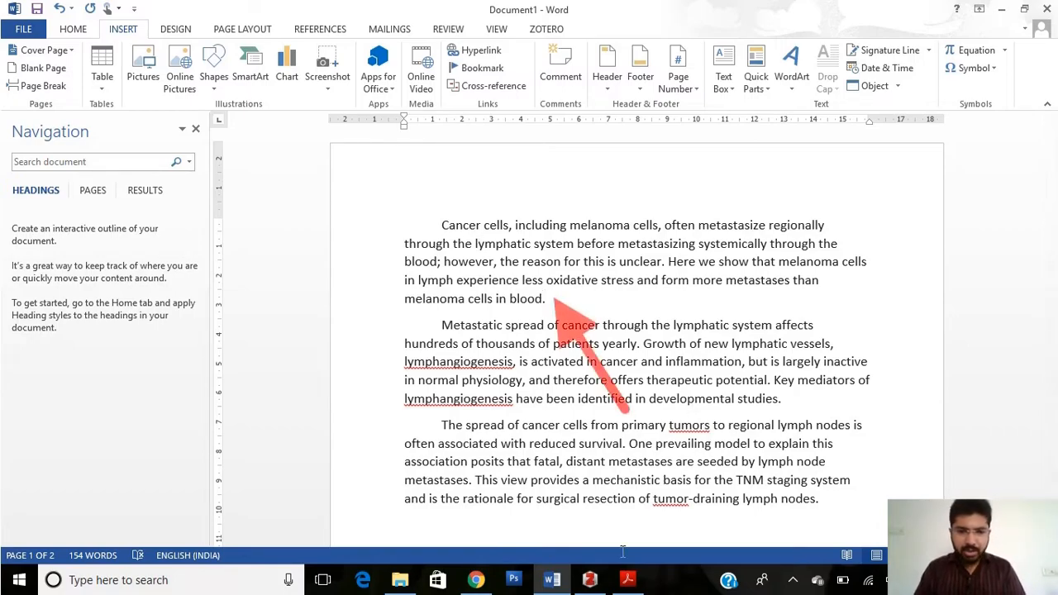
# Switch to Zotero and create a collection named TRIAL under My Library.
pyautogui.click(592, 581)
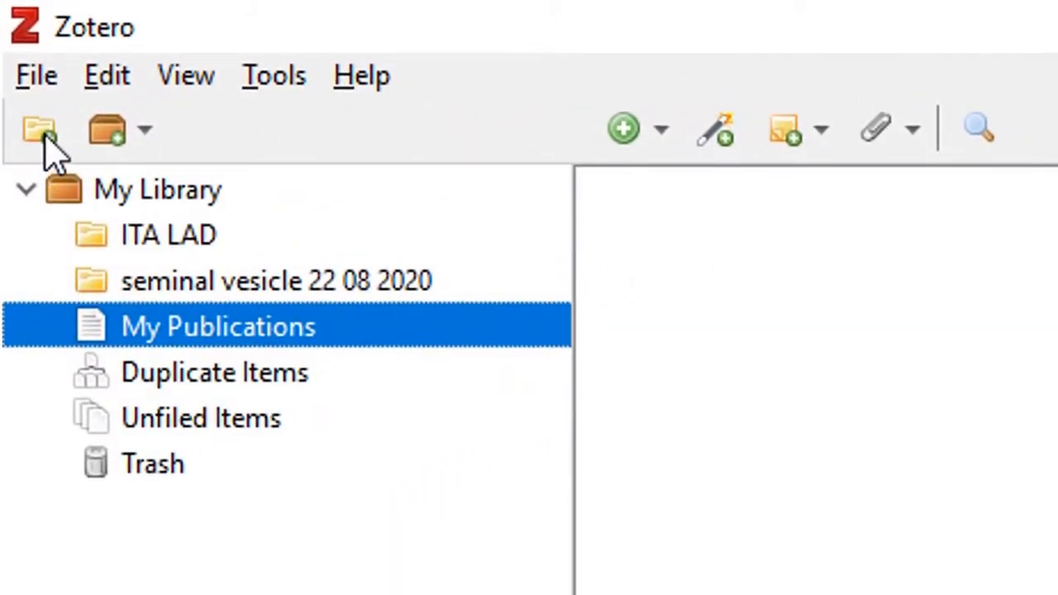
pyautogui.click(161, 205)
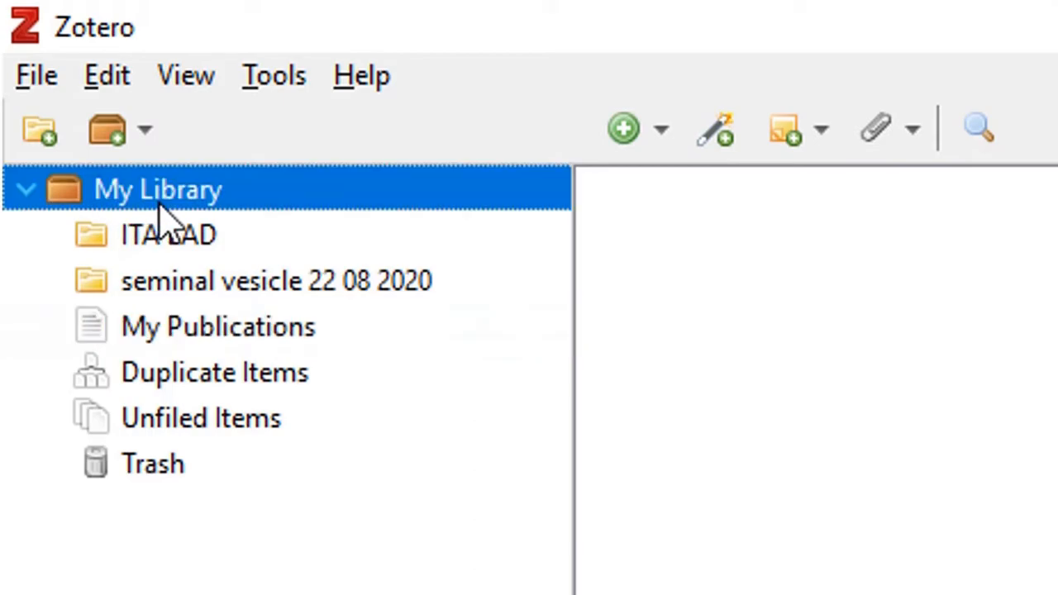
pyautogui.click(38, 129)
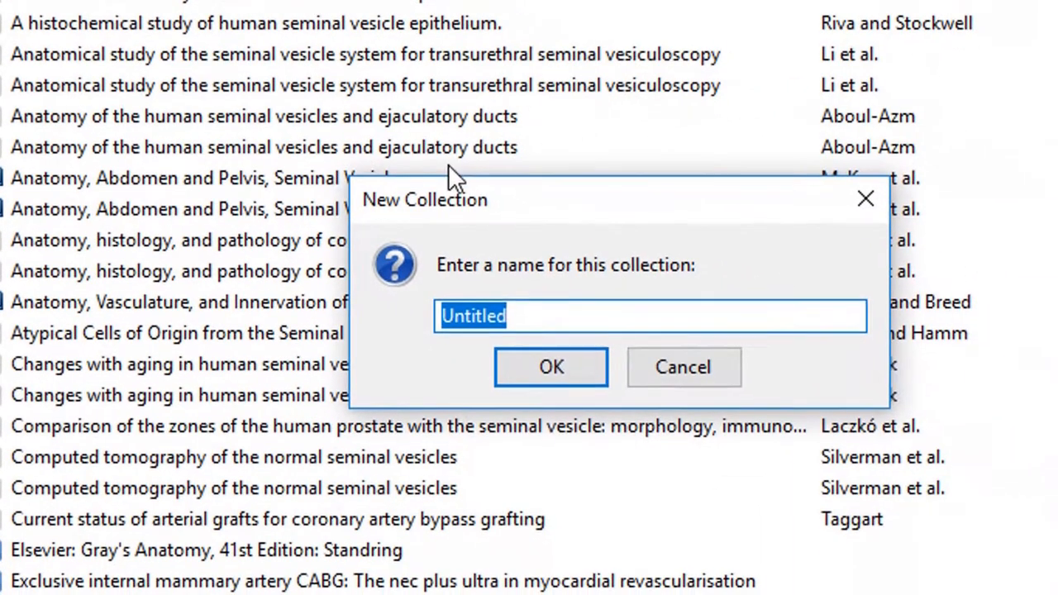
pyautogui.write('TRIAL')
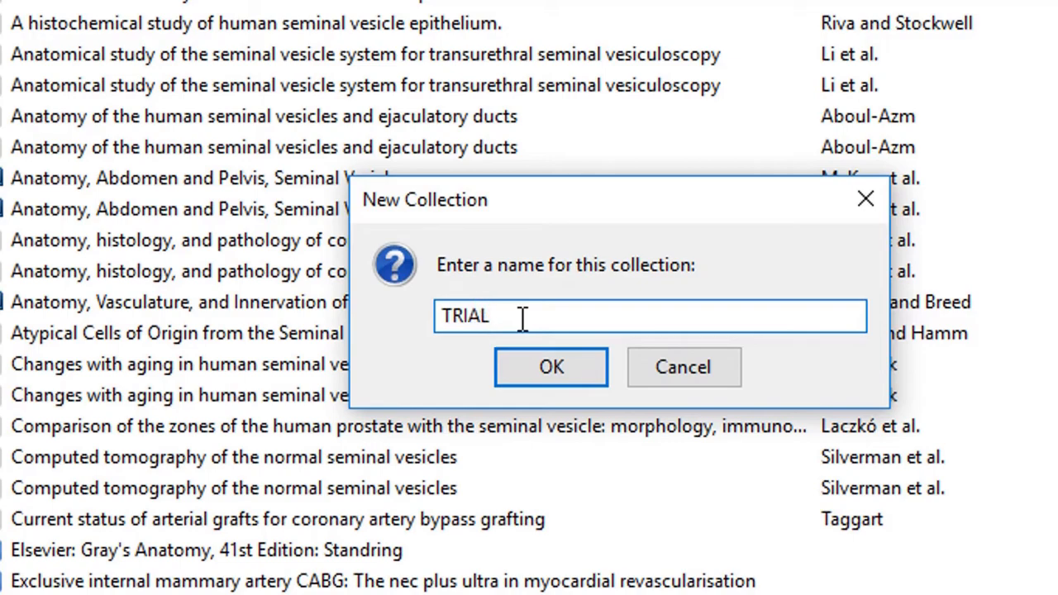
pyautogui.click(548, 366)
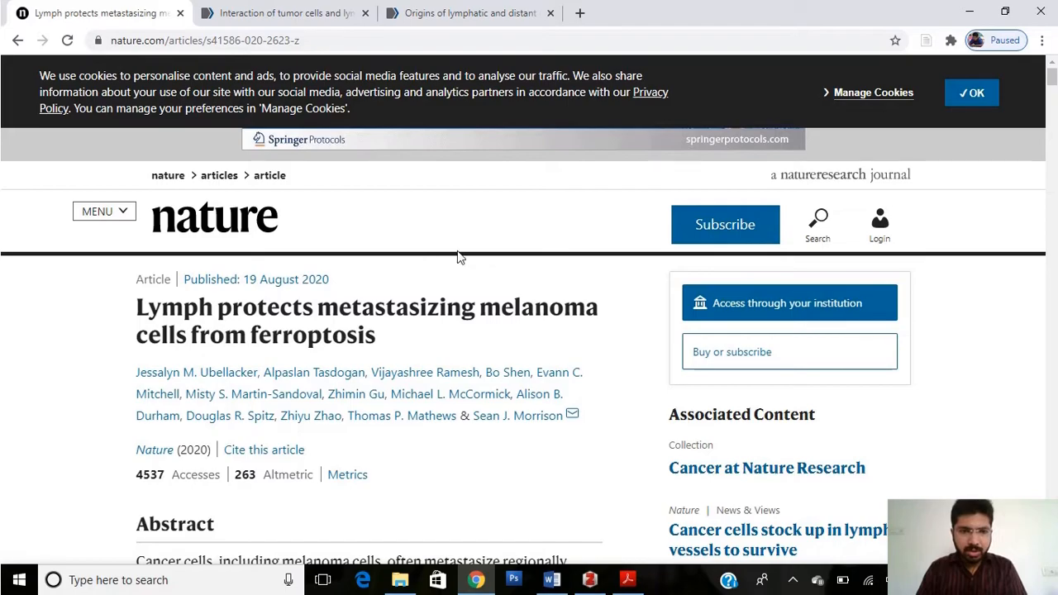
# Save the Nature article "Lymph protects metastasizing melanoma cells from ferroptosis" from Chrome to the Zotero collection TRIAL.
pyautogui.scroll(-3, 342, 330)
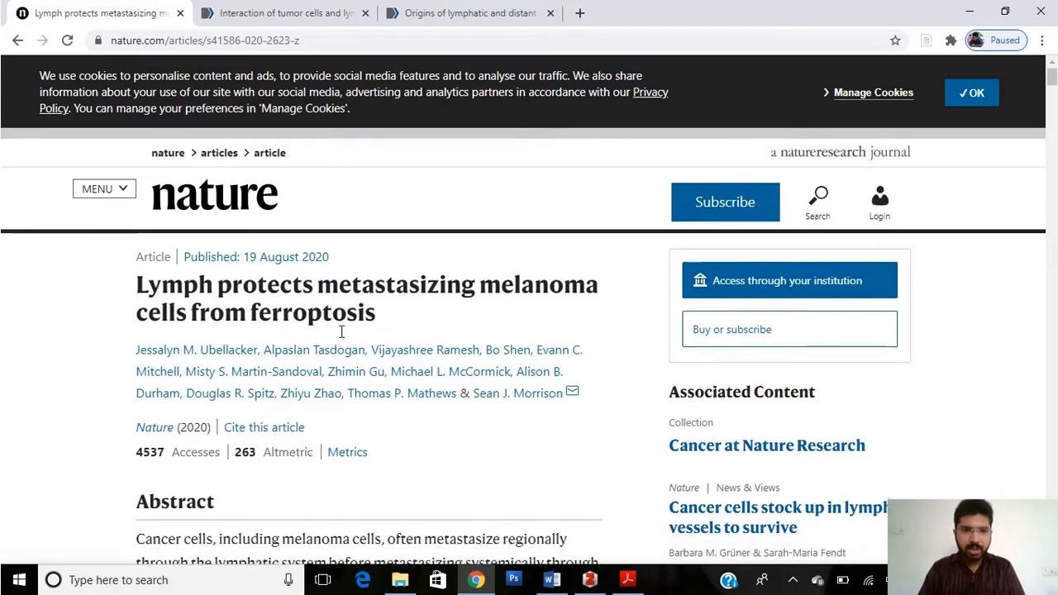
pyautogui.scroll(2, 342, 337)
pyautogui.scroll(1, 342, 338)
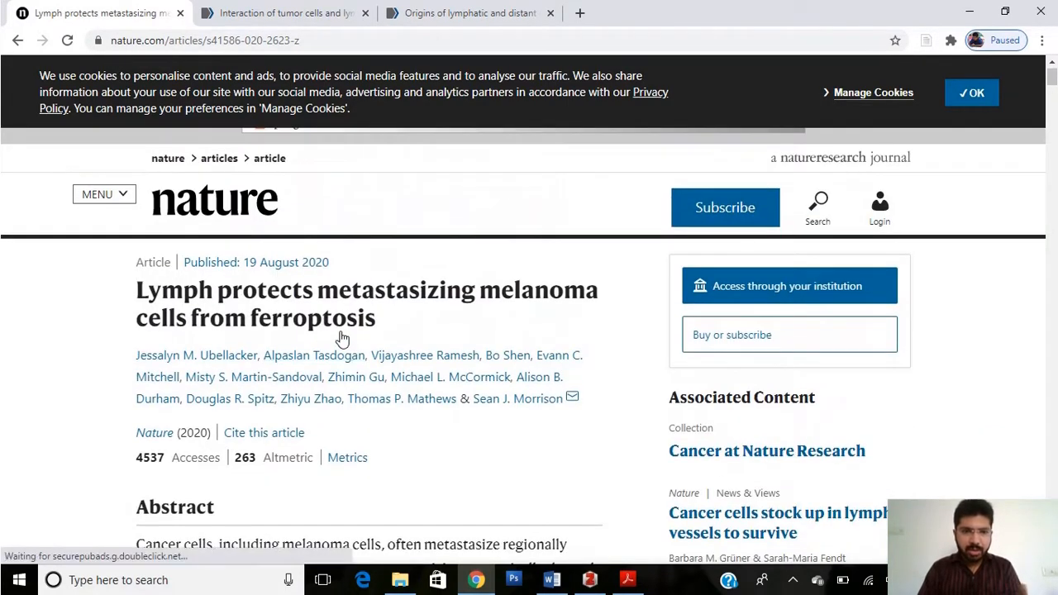
pyautogui.scroll(-2, 377, 376)
pyautogui.scroll(2, 376, 377)
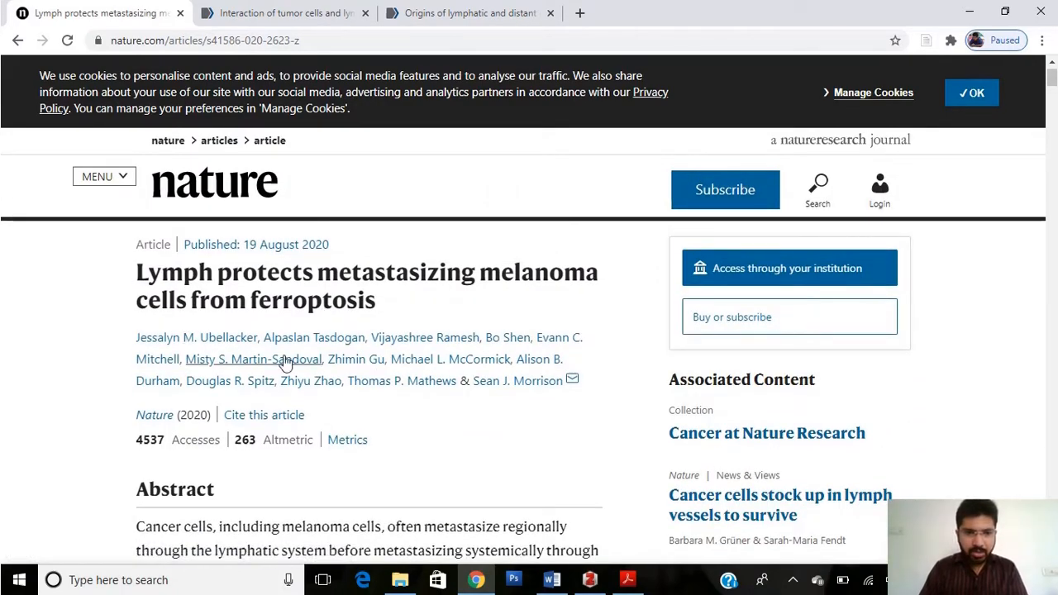
pyautogui.scroll(-2, 286, 364)
pyautogui.scroll(-1, 285, 364)
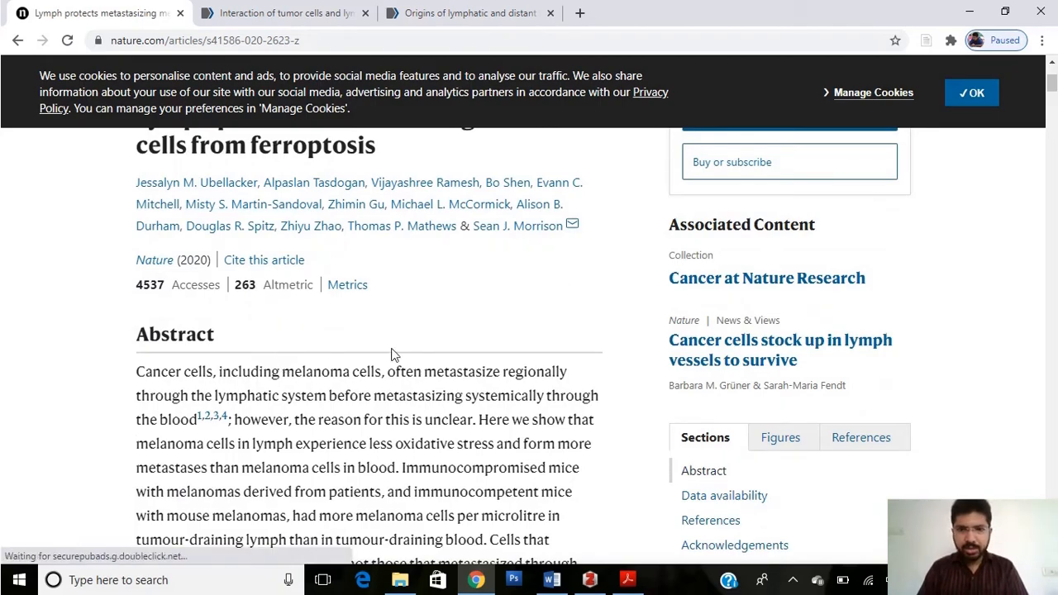
pyautogui.scroll(2, 393, 354)
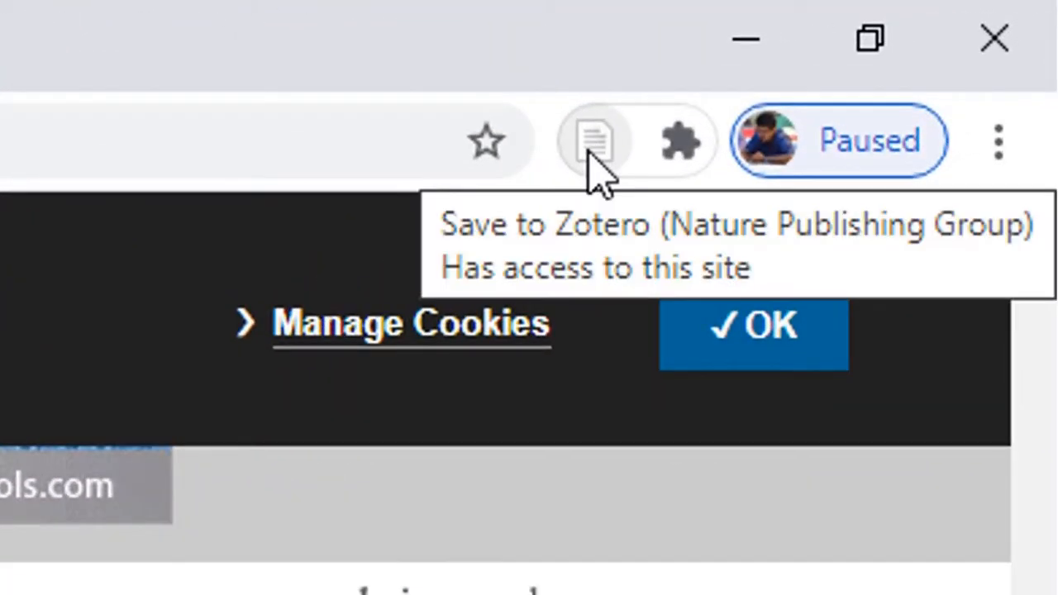
pyautogui.click(590, 149)
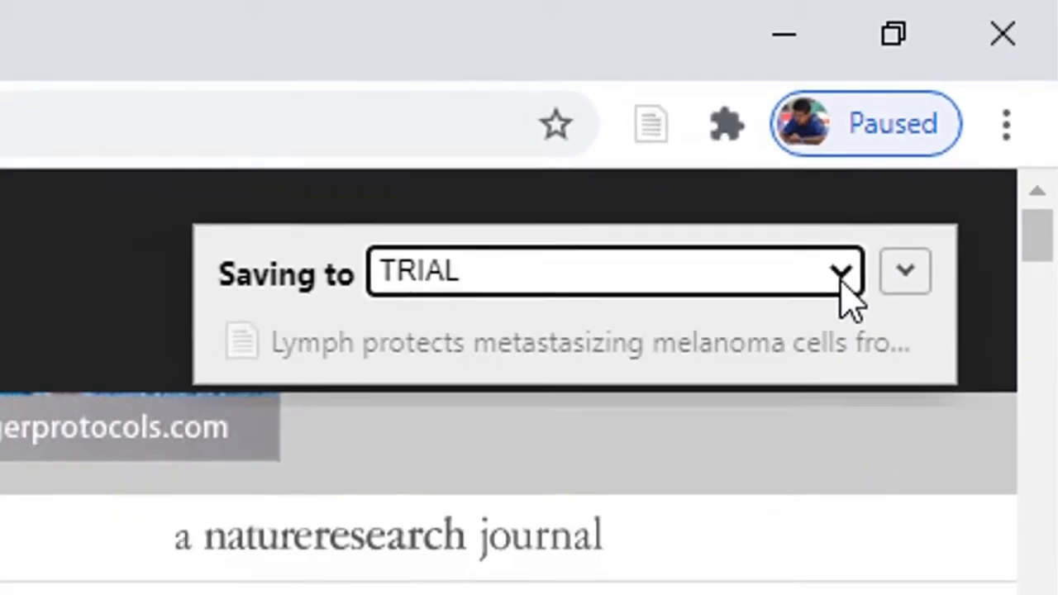
pyautogui.click(810, 308)
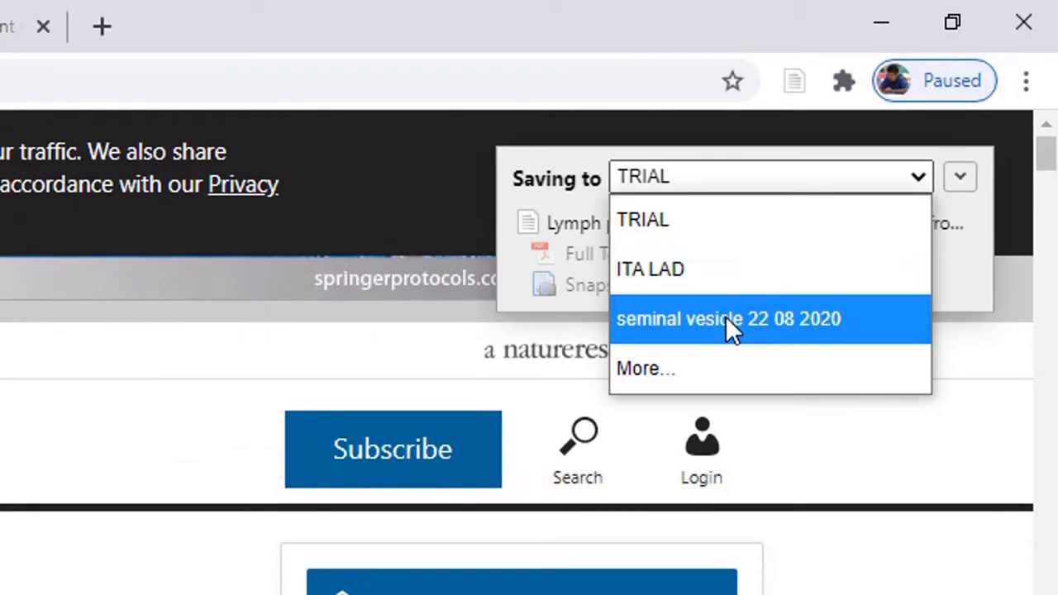
pyautogui.click(753, 232)
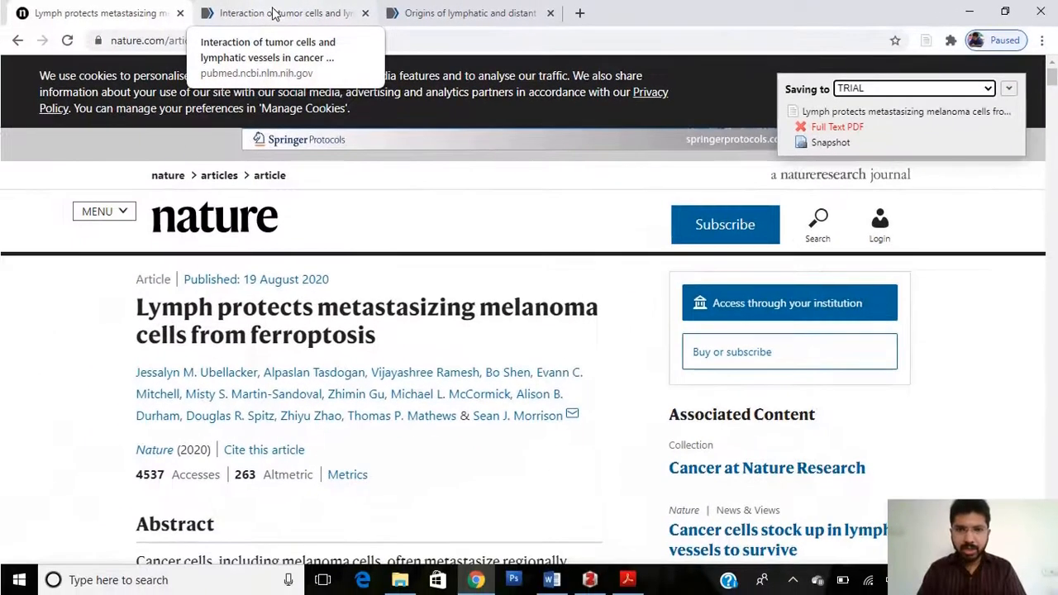
# Save both open PubMed articles, on tumor cell and lymphatic vessel interaction and on colorectal cancer metastasis origins, to Zotero.
pyautogui.click(273, 13)
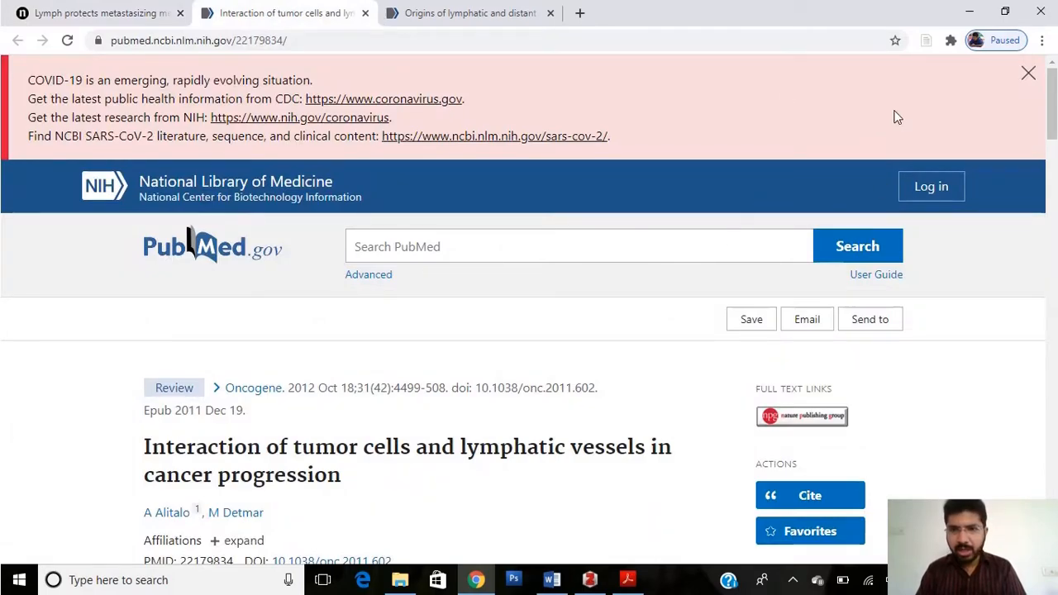
pyautogui.click(927, 40)
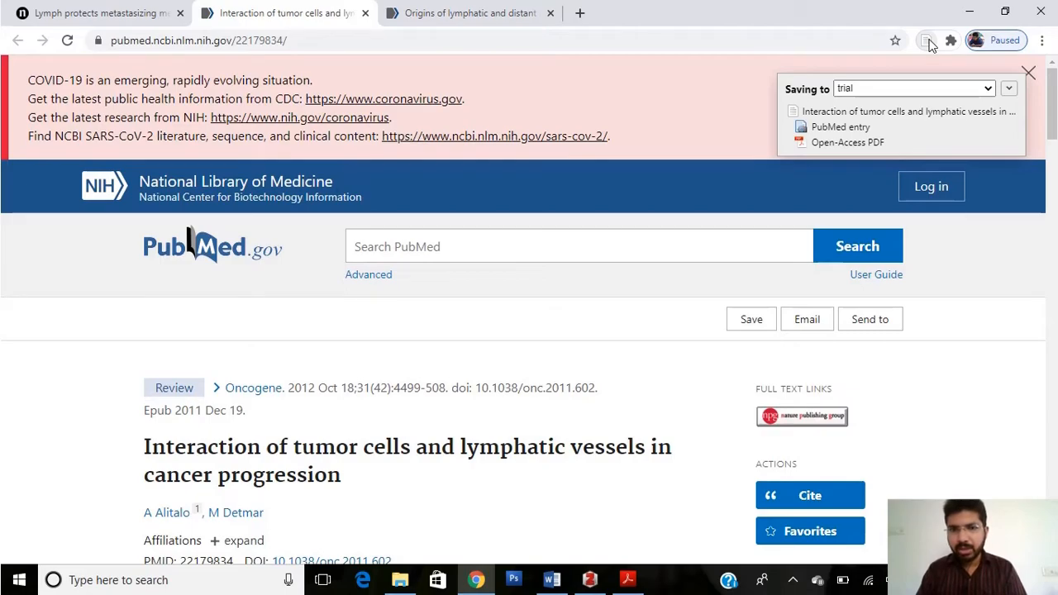
pyautogui.click(471, 13)
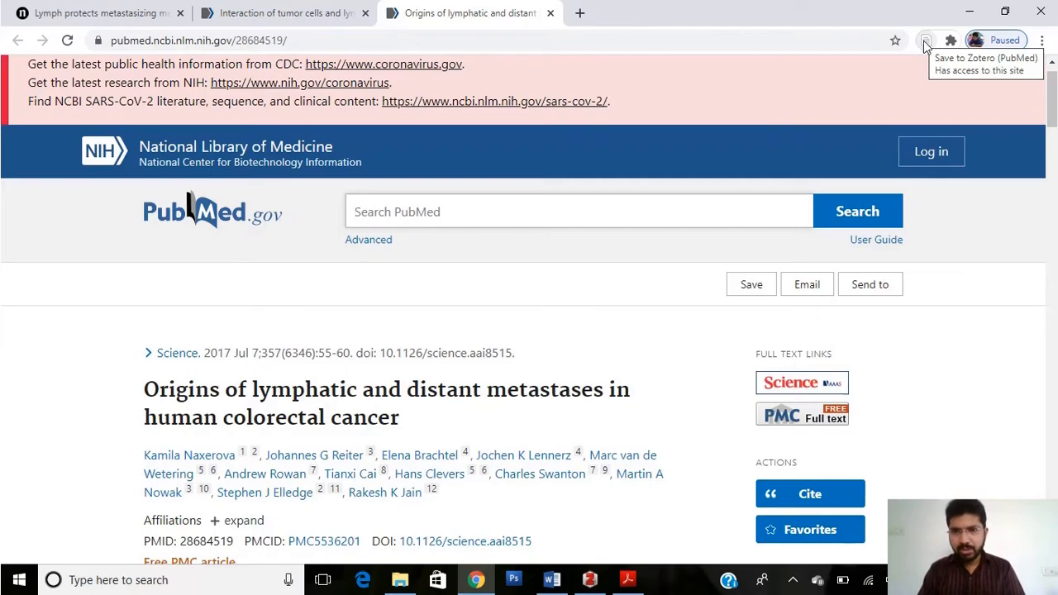
pyautogui.click(927, 43)
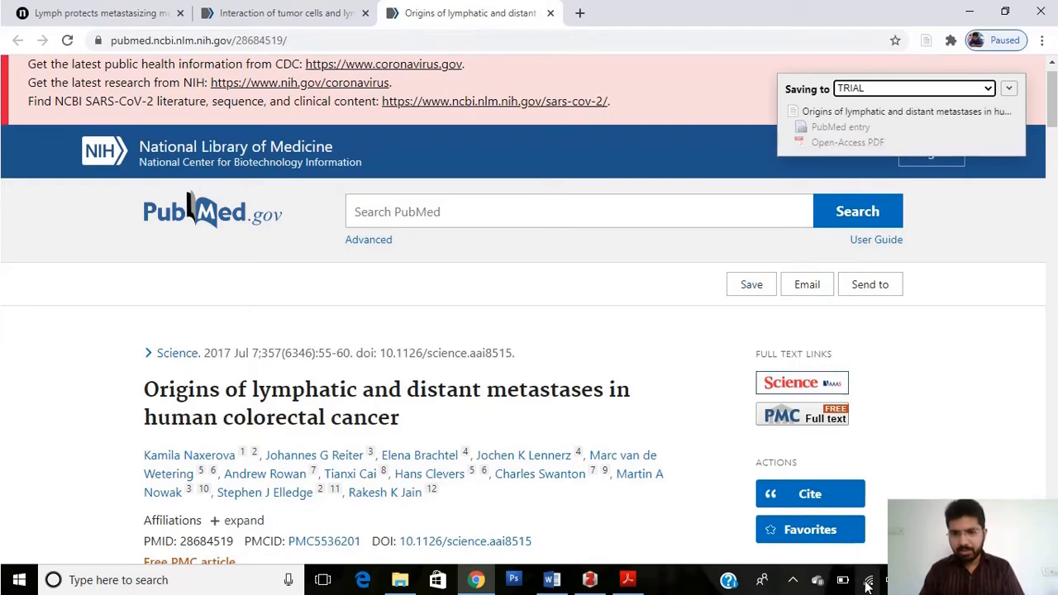
# Check the TRIAL collection in Zotero, then reload the PubMed page on tumor cells and lymphatic vessels and save it again to TRIAL.
pyautogui.click(589, 581)
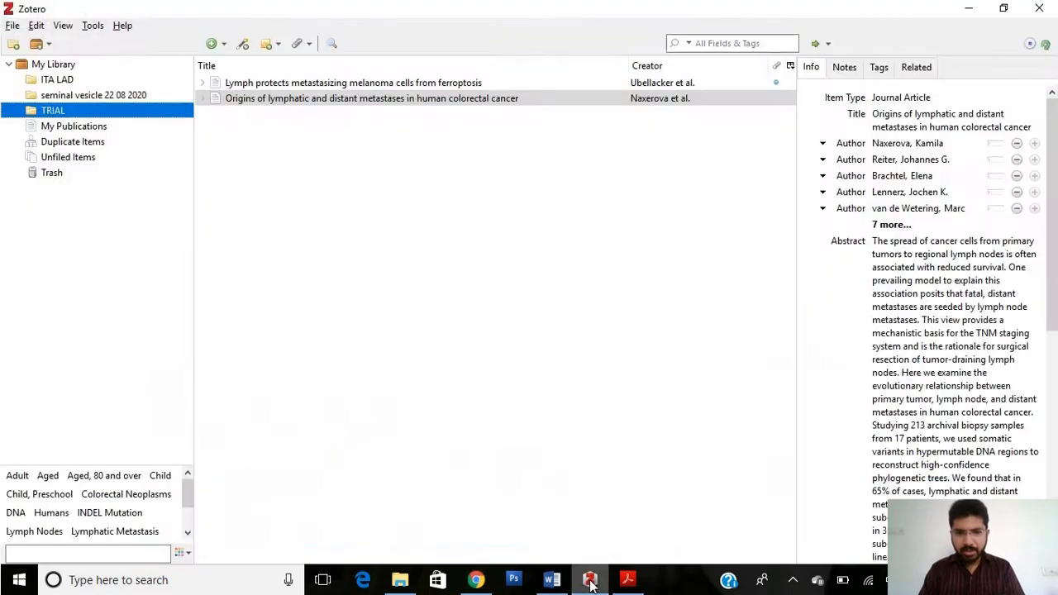
pyautogui.click(476, 580)
pyautogui.click(307, 10)
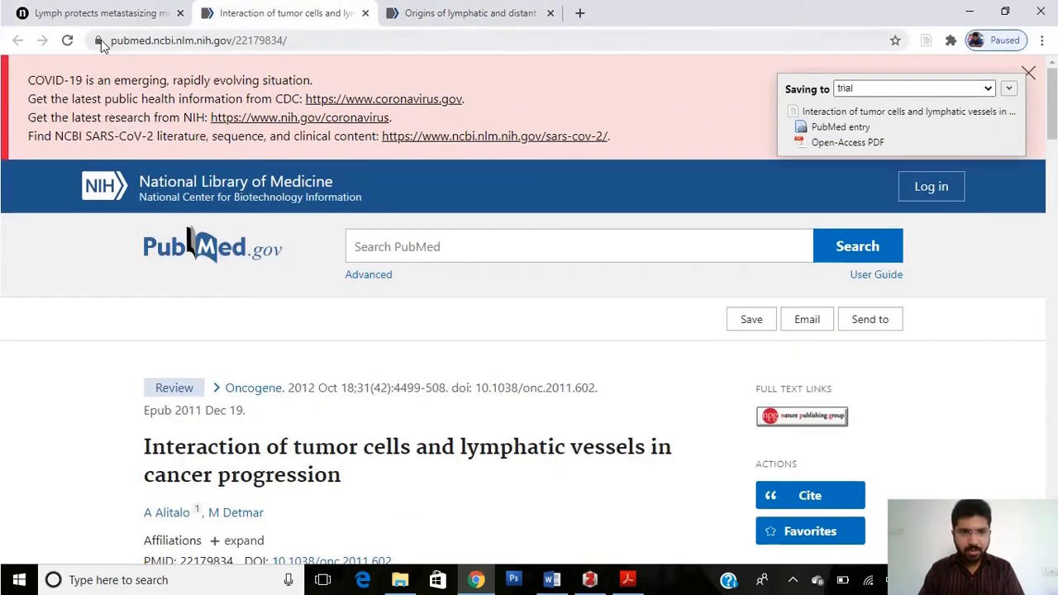
pyautogui.click(67, 41)
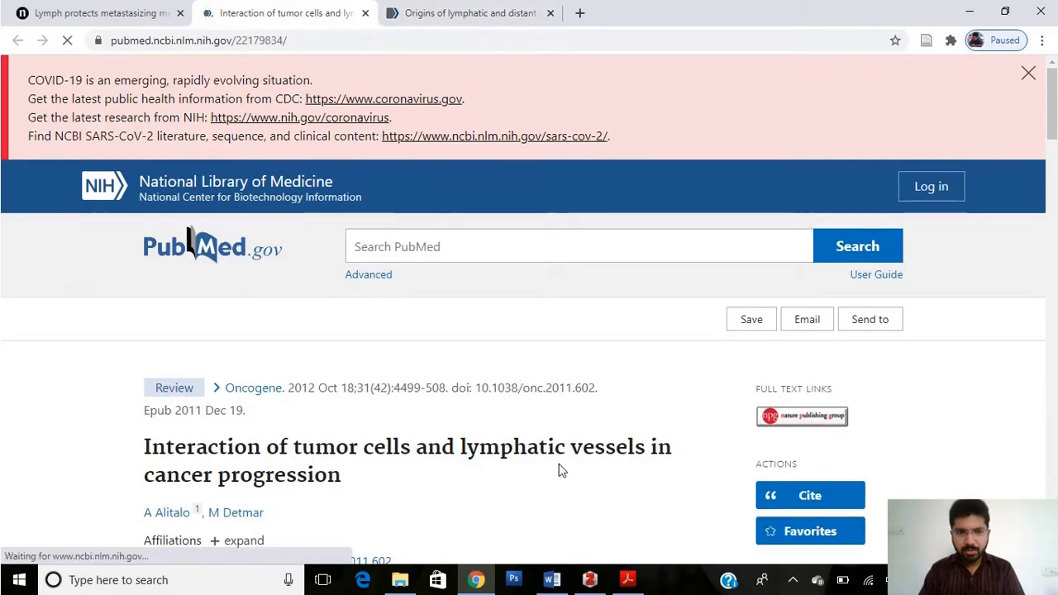
pyautogui.click(590, 581)
pyautogui.click(590, 582)
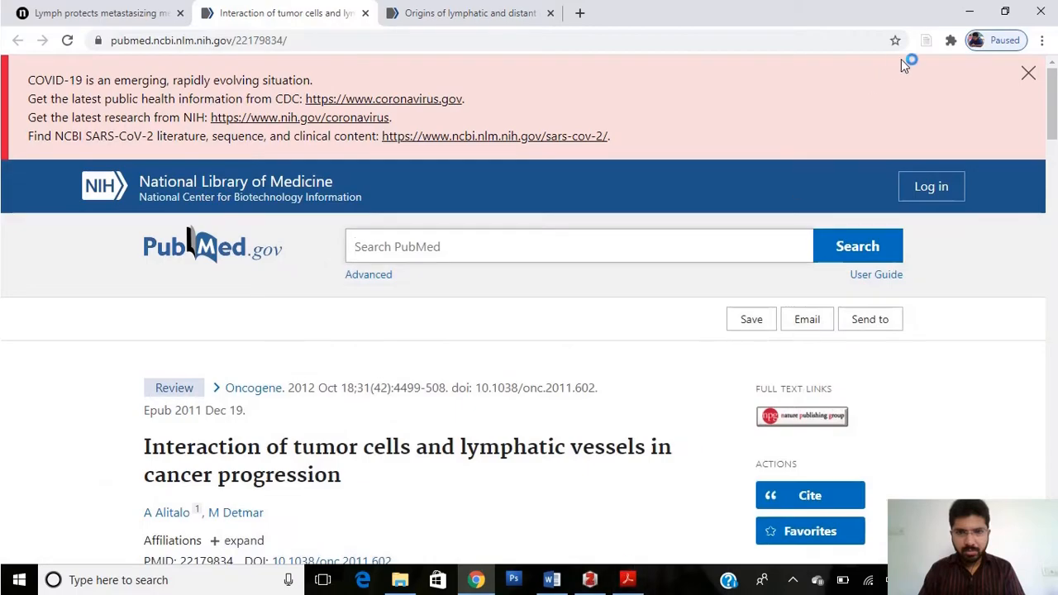
pyautogui.click(927, 40)
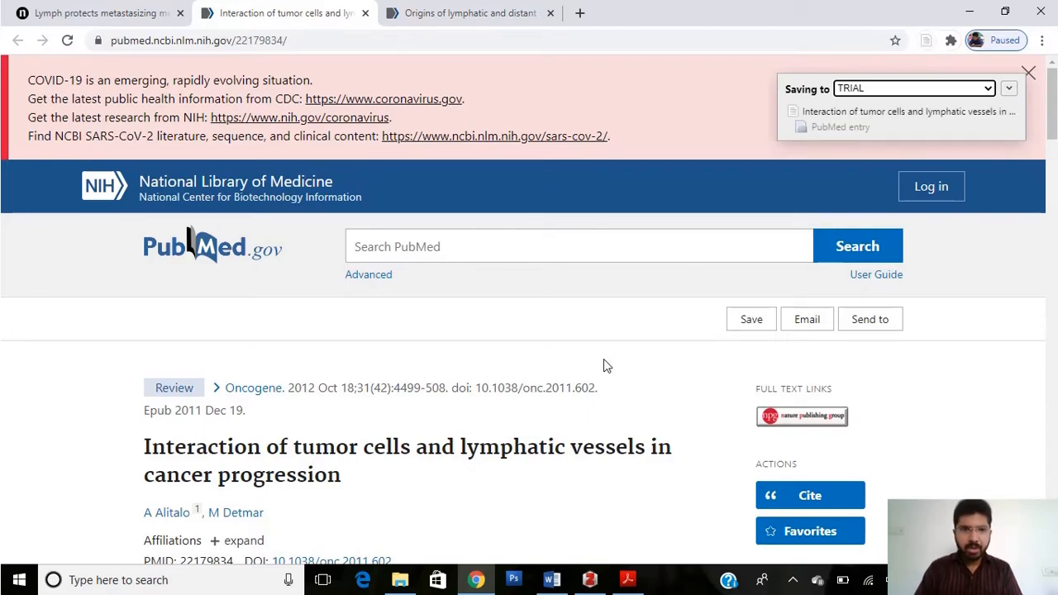
# Switch to Zotero and review the details of each article in the TRIAL collection.
pyautogui.click(590, 579)
pyautogui.click(376, 186)
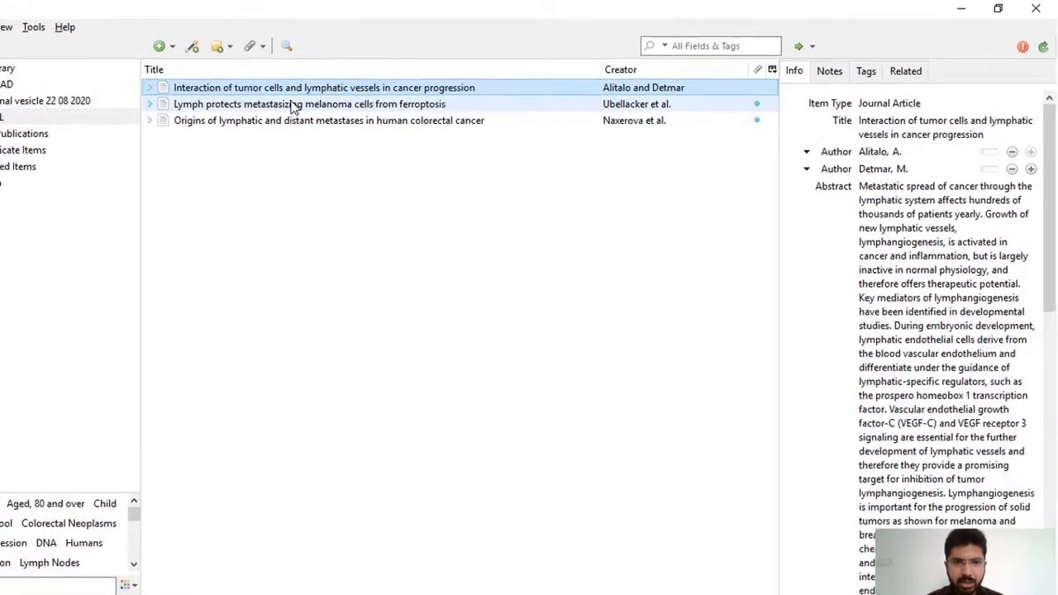
pyautogui.click(295, 106)
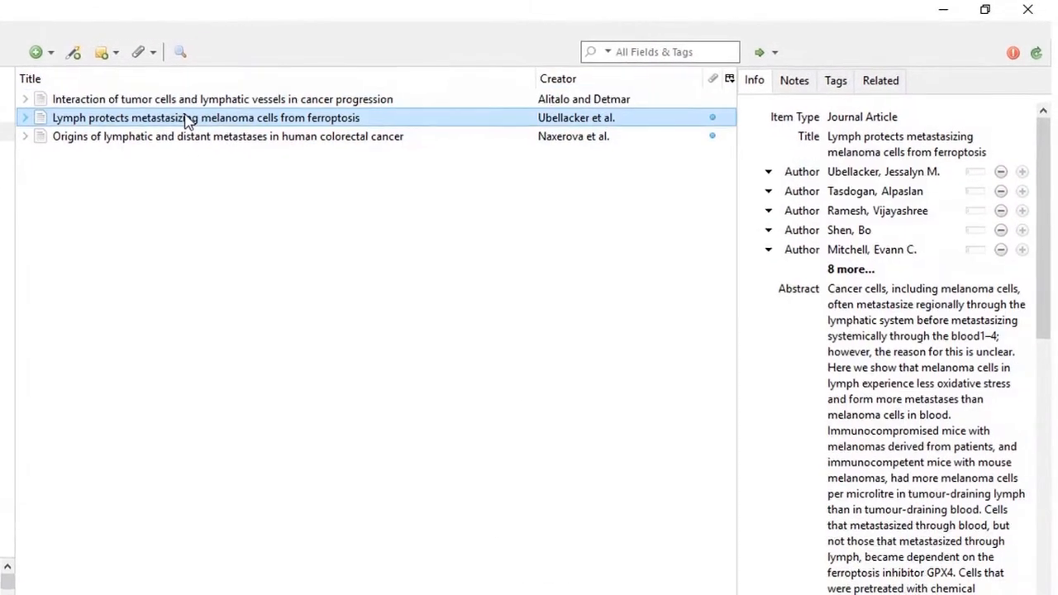
pyautogui.click(287, 122)
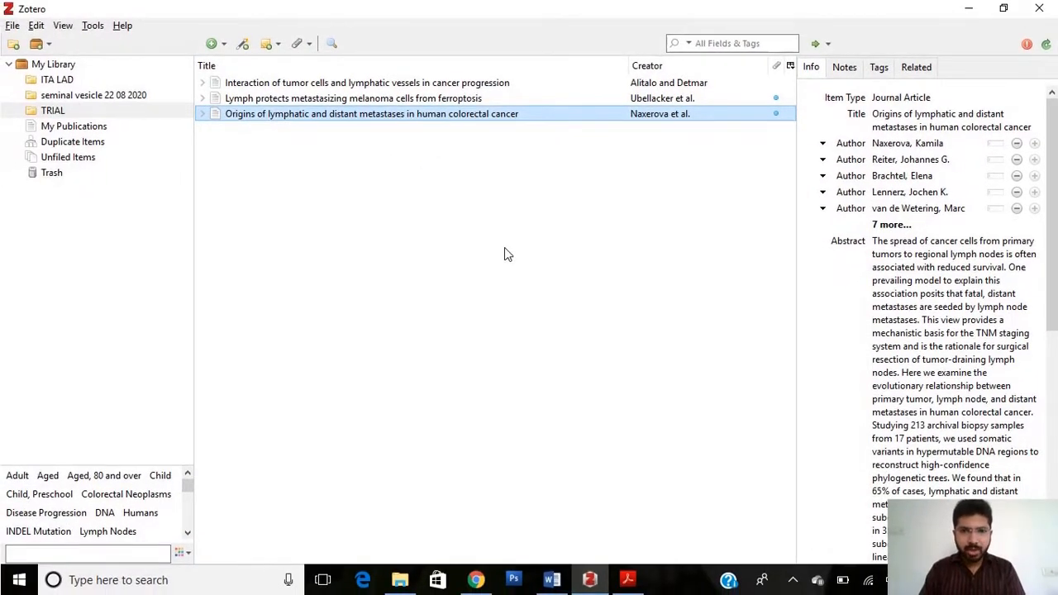
# Switch to Word and cite "Interaction of tumor cells and lymphatic vessels in cancer progression" from TRIAL after the first paragraph's last word, using Zotero's classic view.
pyautogui.click(553, 579)
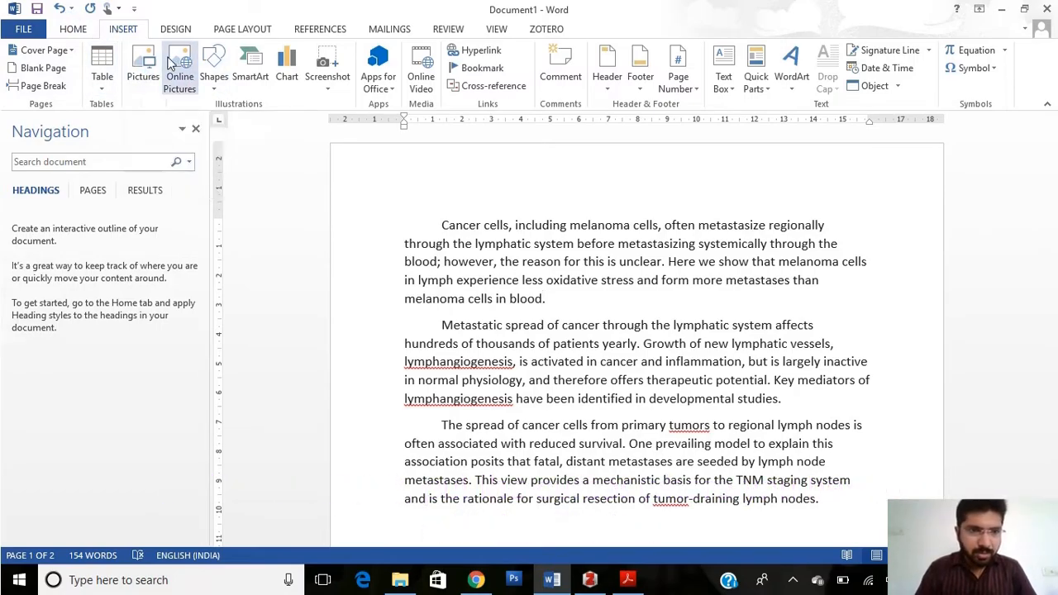
pyautogui.click(549, 30)
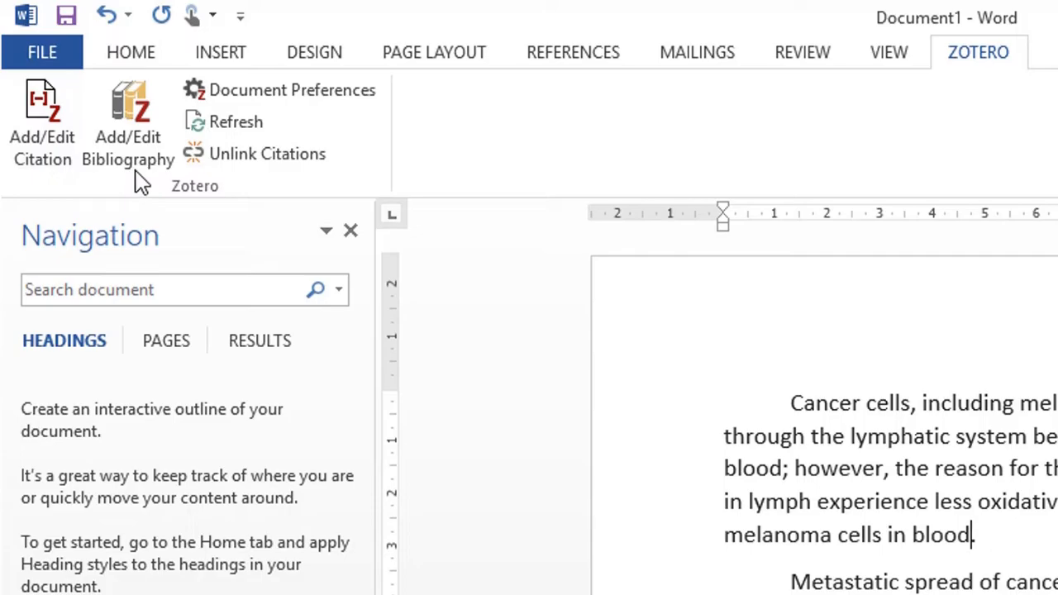
pyautogui.click(44, 125)
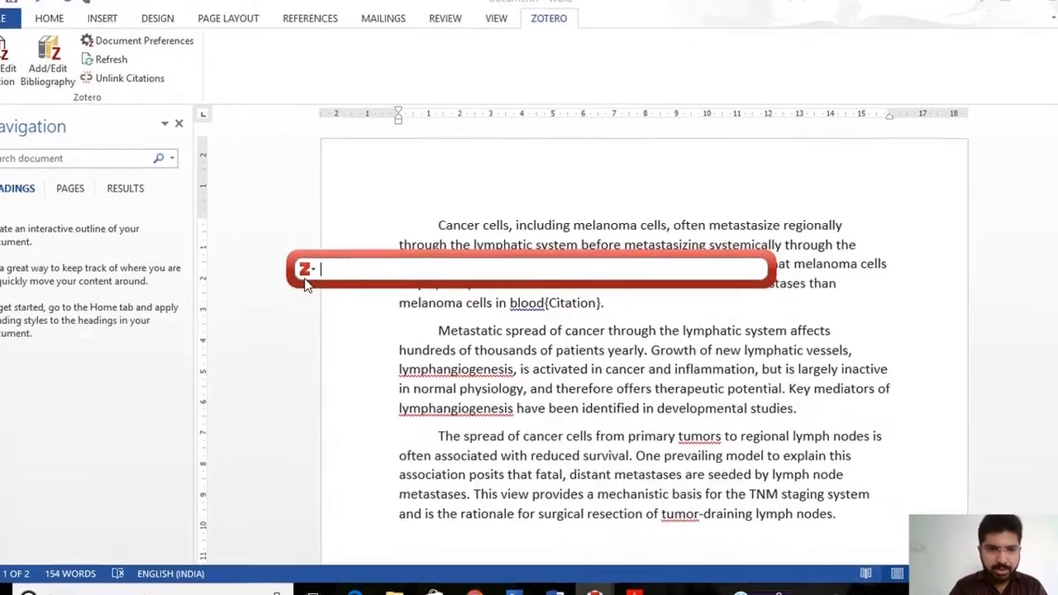
pyautogui.click(308, 271)
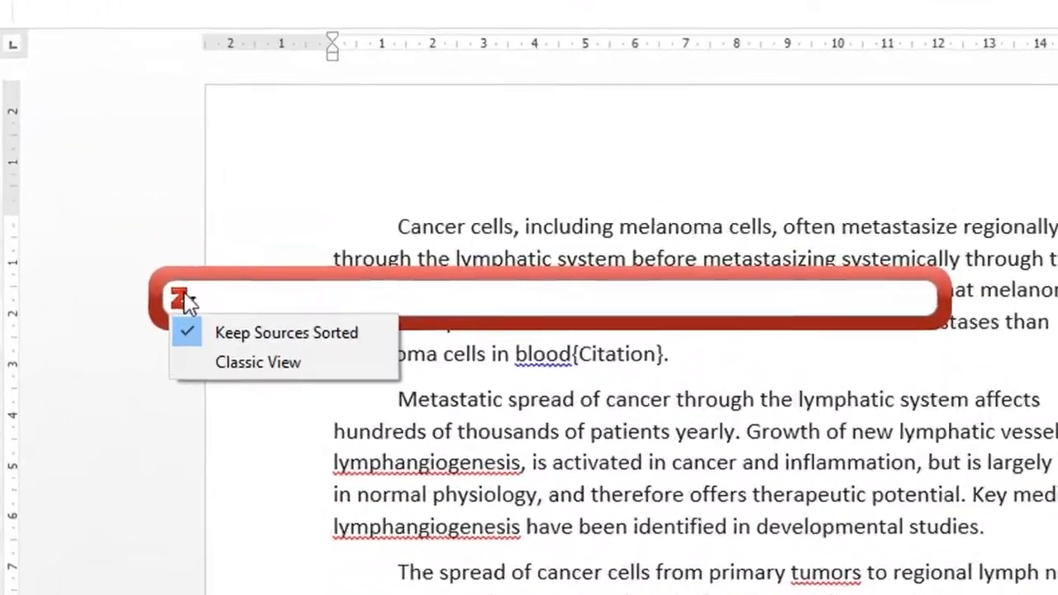
pyautogui.click(235, 382)
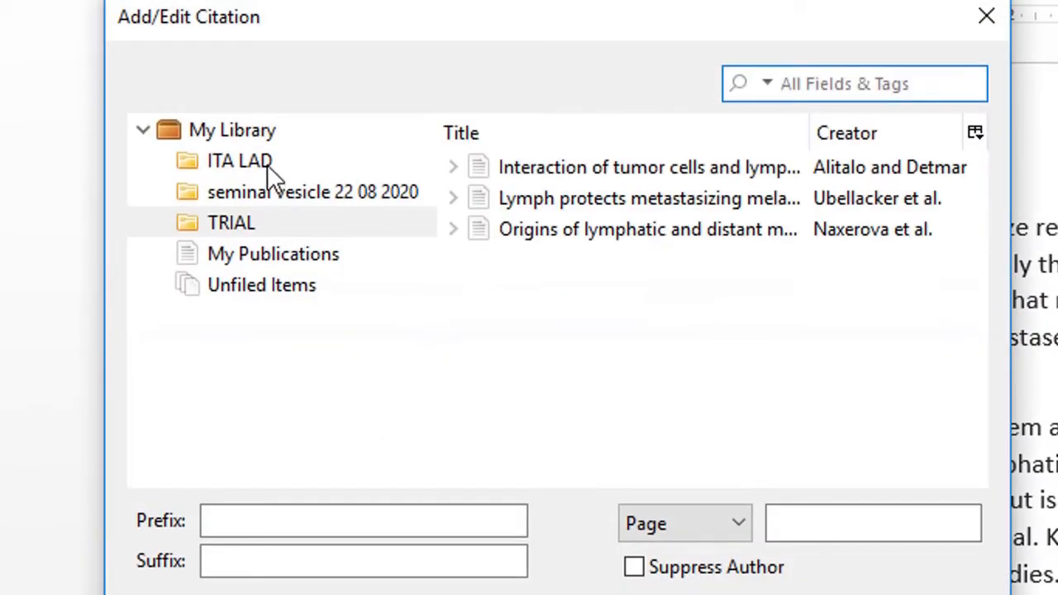
pyautogui.click(267, 163)
pyautogui.click(267, 178)
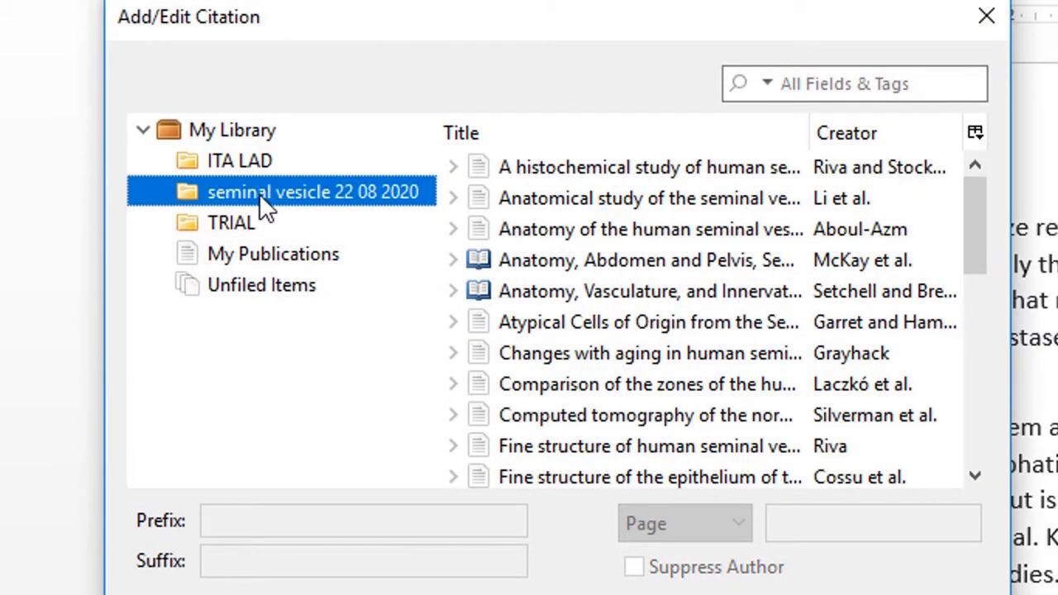
pyautogui.click(241, 220)
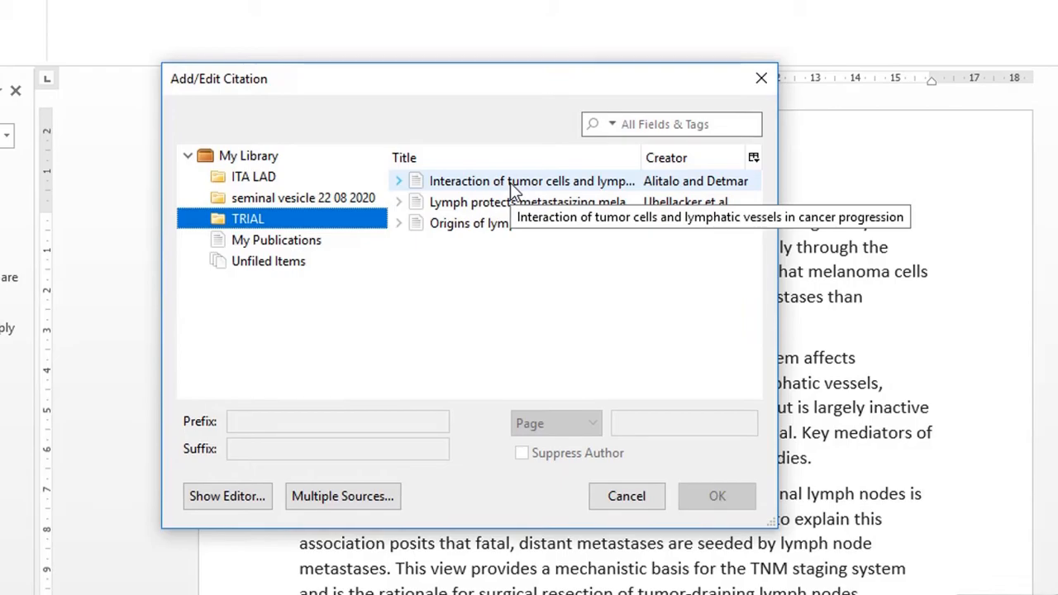
pyautogui.click(510, 183)
pyautogui.click(709, 496)
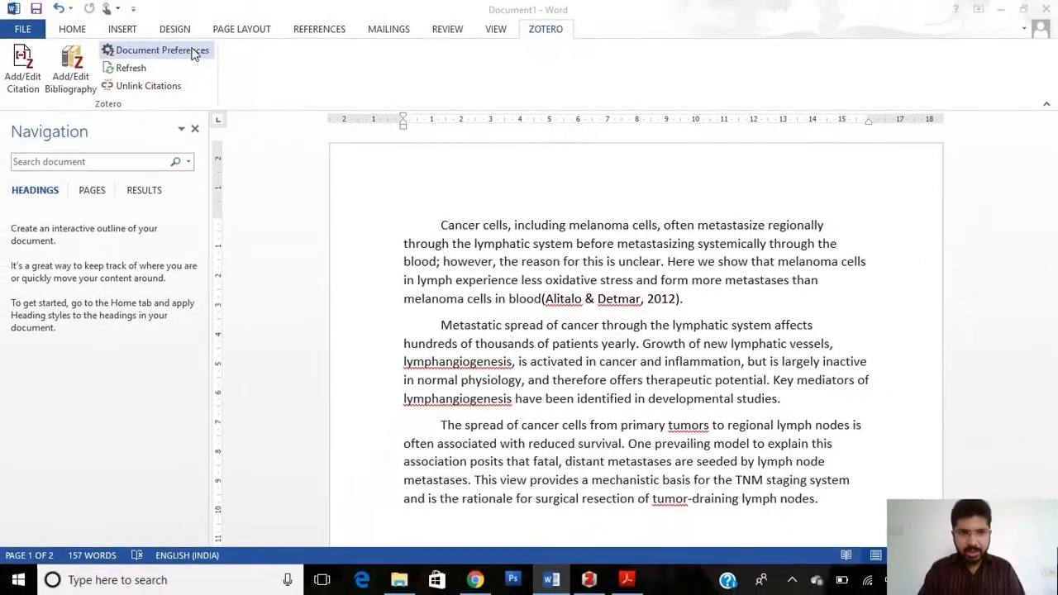
# Set the document's Zotero citation style to Vancouver.
pyautogui.click(192, 53)
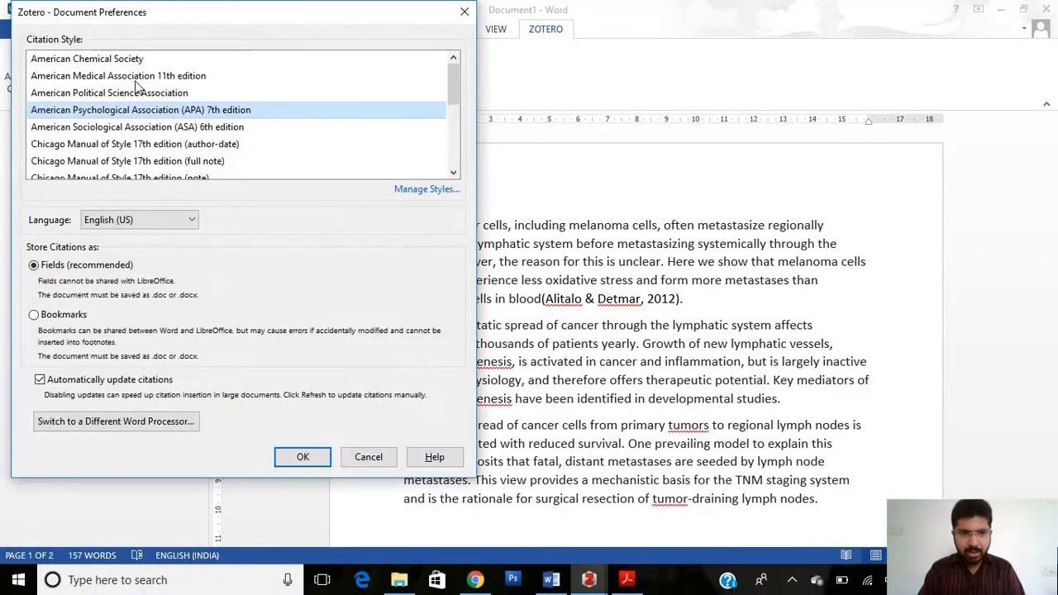
pyautogui.click(372, 460)
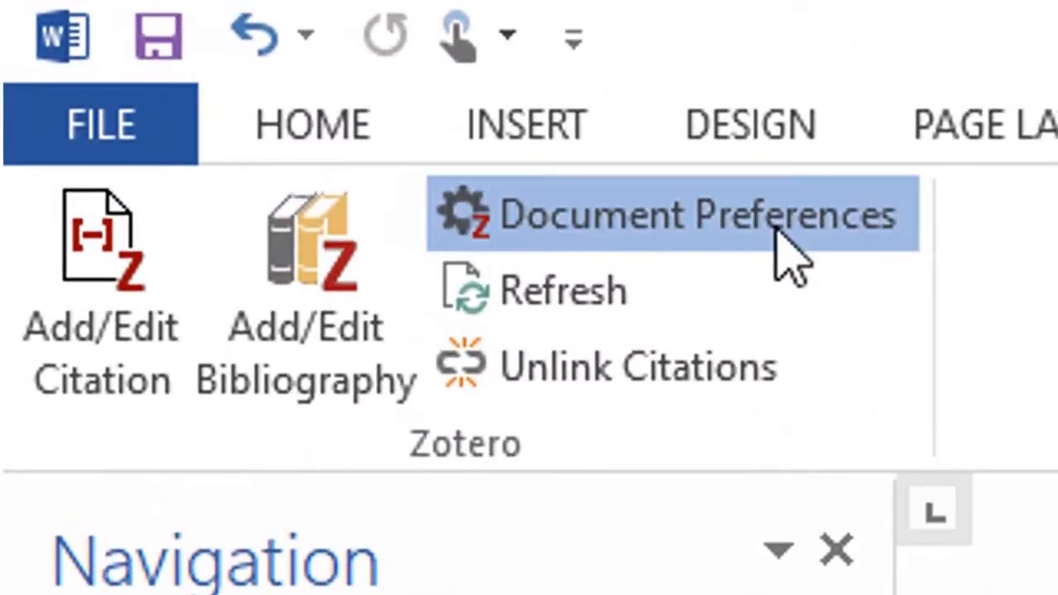
pyautogui.click(676, 186)
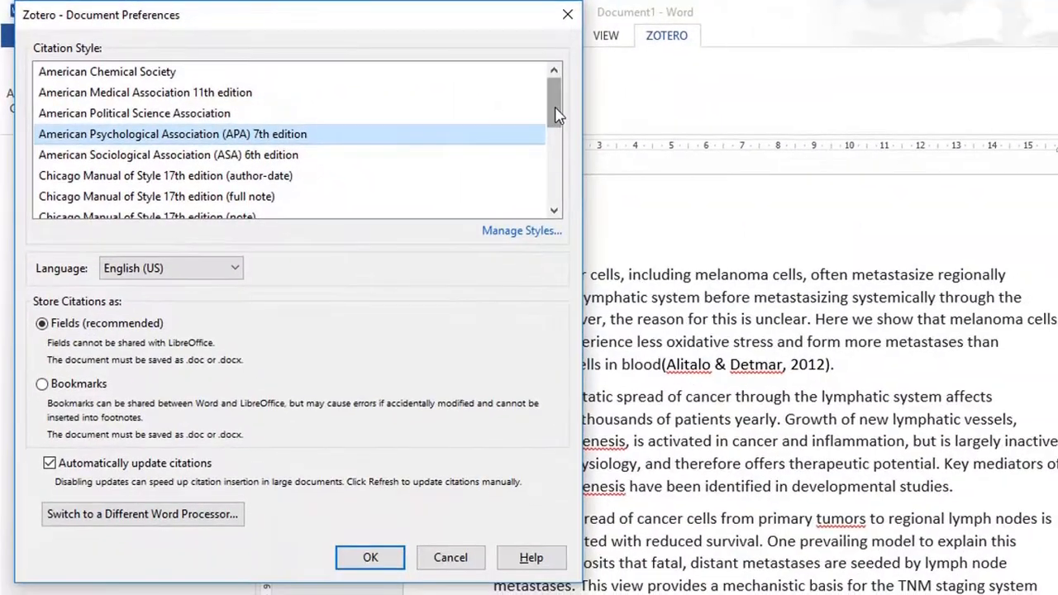
pyautogui.moveTo(585, 108); pyautogui.dragTo(580, 251)
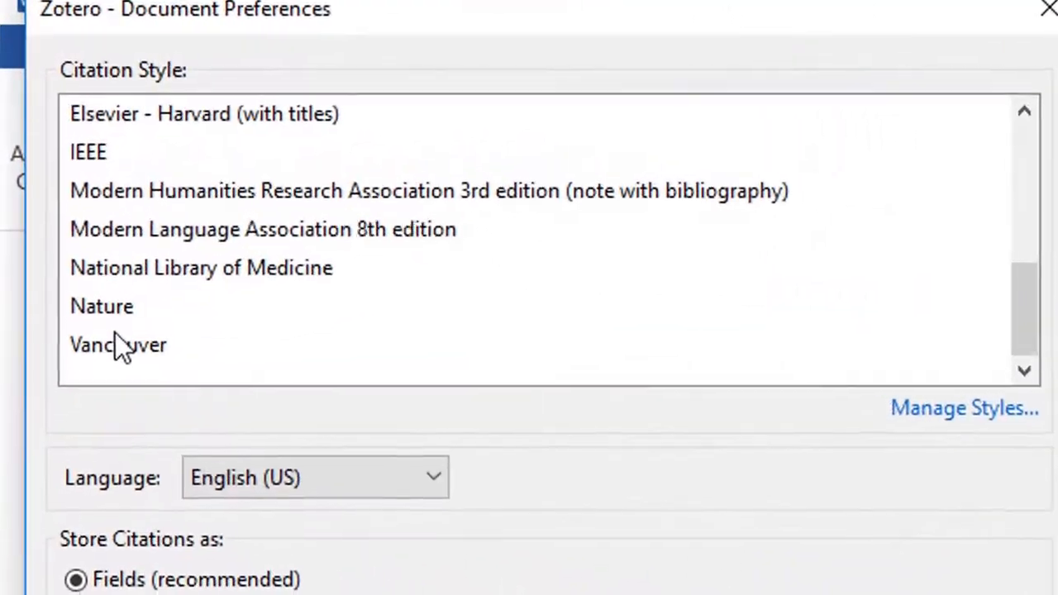
pyautogui.click(77, 236)
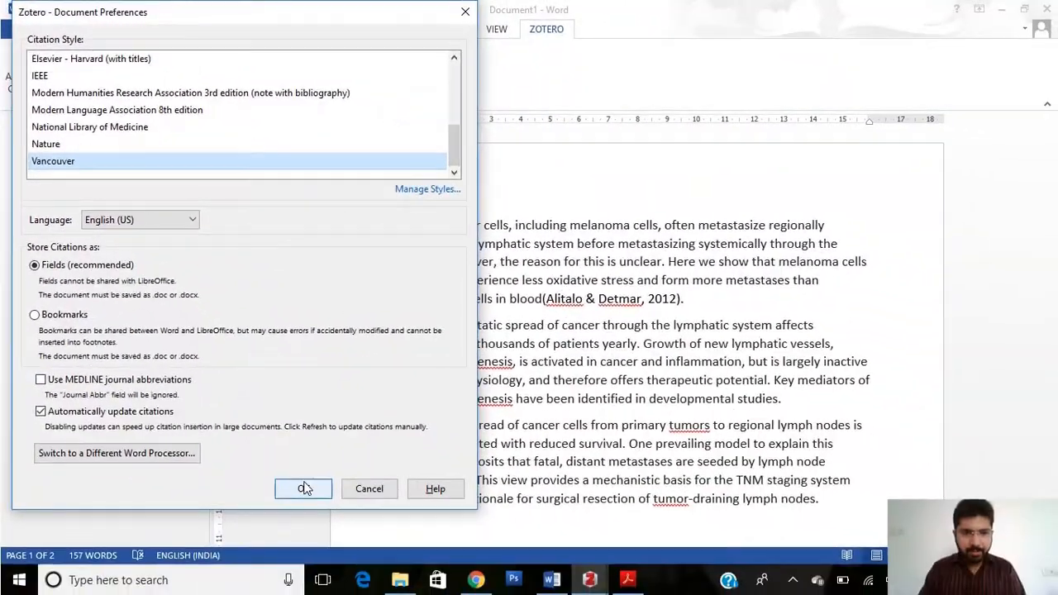
pyautogui.click(303, 489)
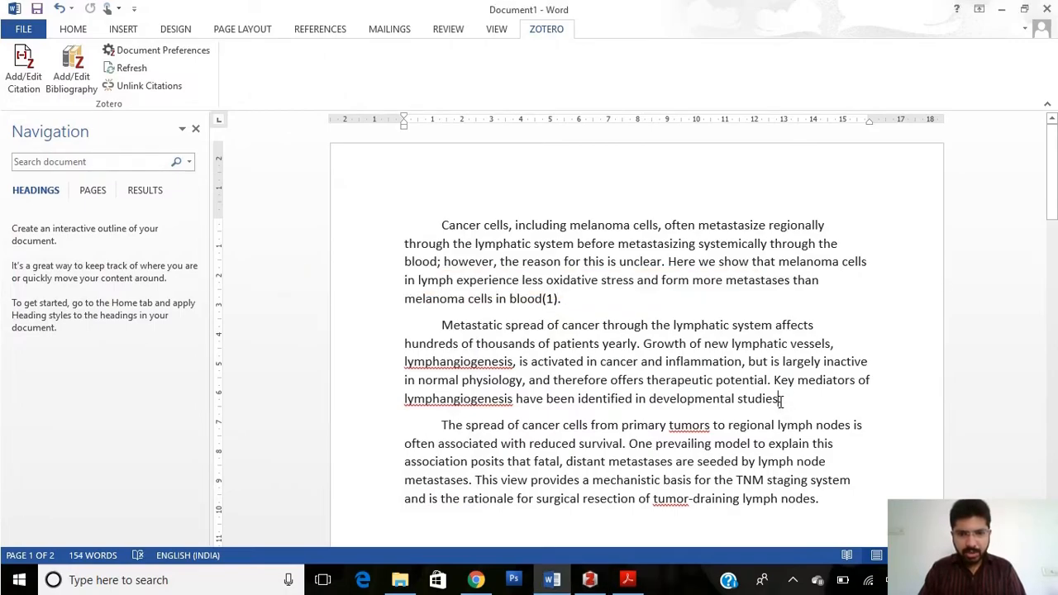
# Cite "Origins of lymphatic and distant metastases in human colorectal cancer" from TRIAL at the end of the paragraph on metastatic spread.
pyautogui.click(23, 65)
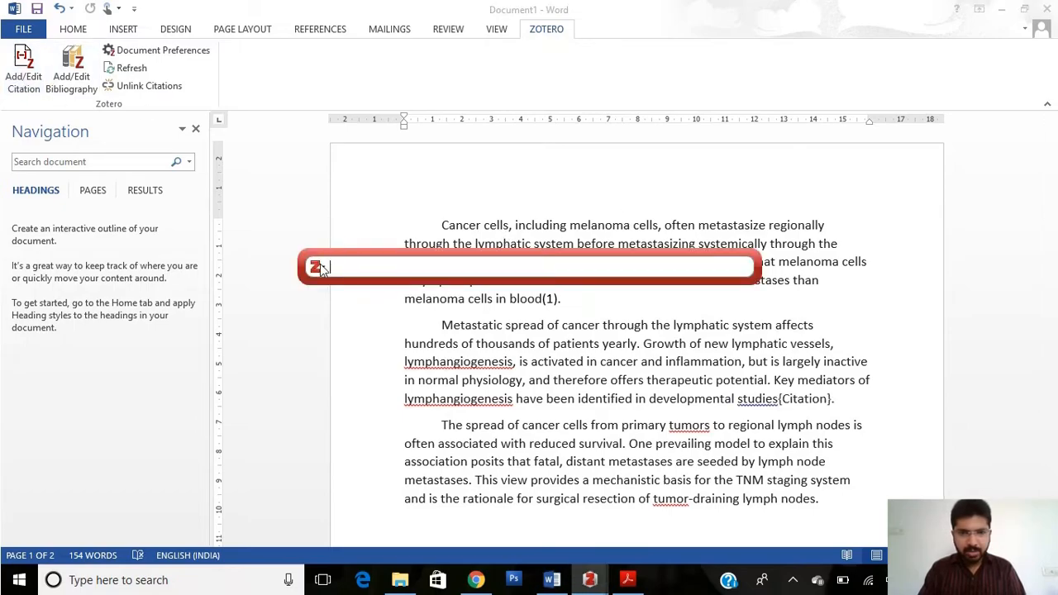
pyautogui.click(318, 265)
pyautogui.click(357, 304)
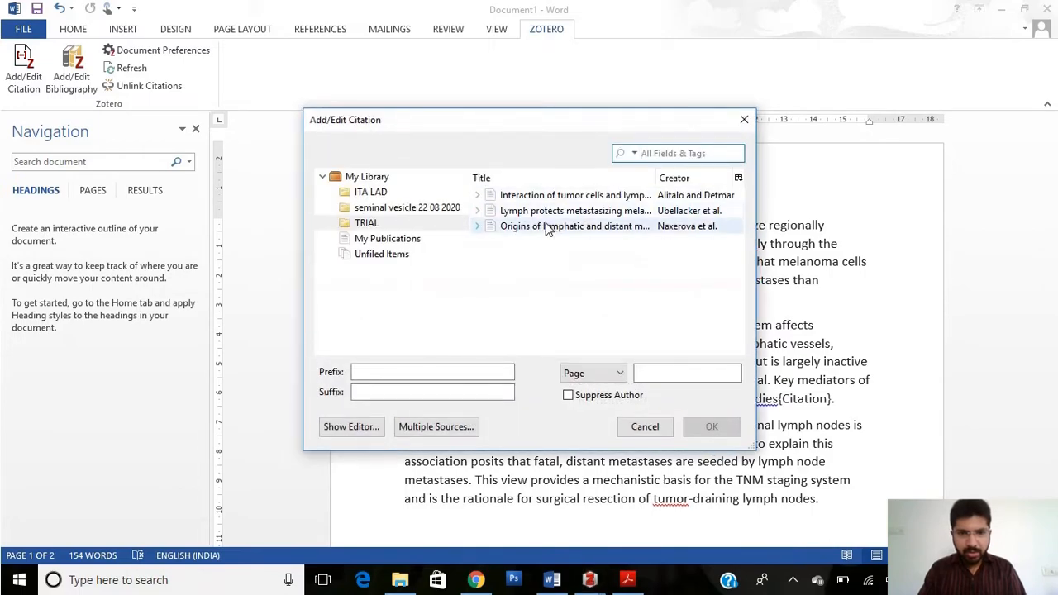
pyautogui.click(547, 229)
pyautogui.click(705, 421)
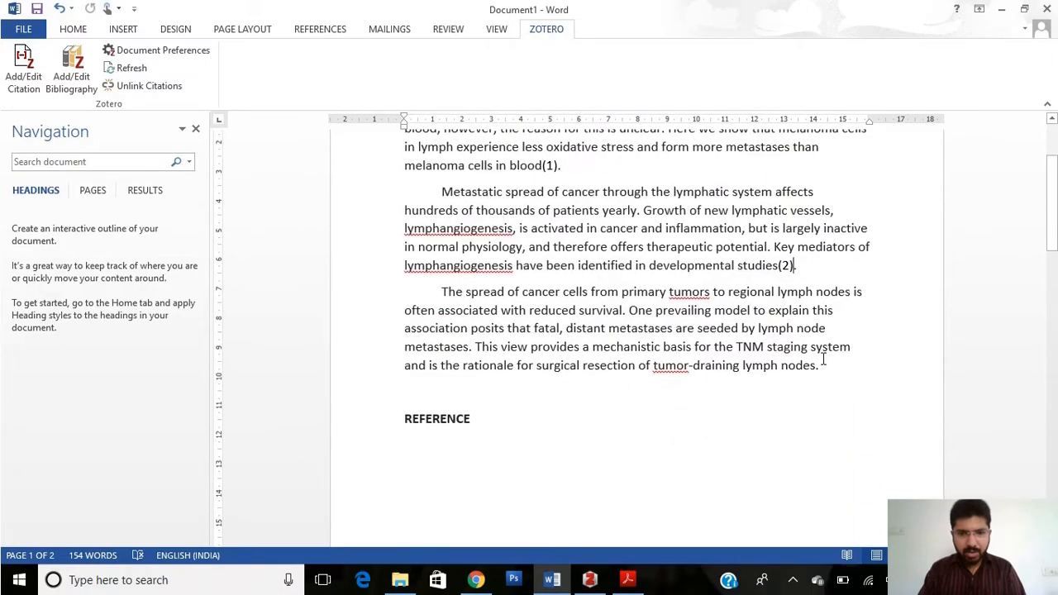
# Cite "Lymph protects metastasizing melanoma cells from ferroptosis" from TRIAL at the end of the third paragraph, after "lymph nodes".
pyautogui.click(22, 71)
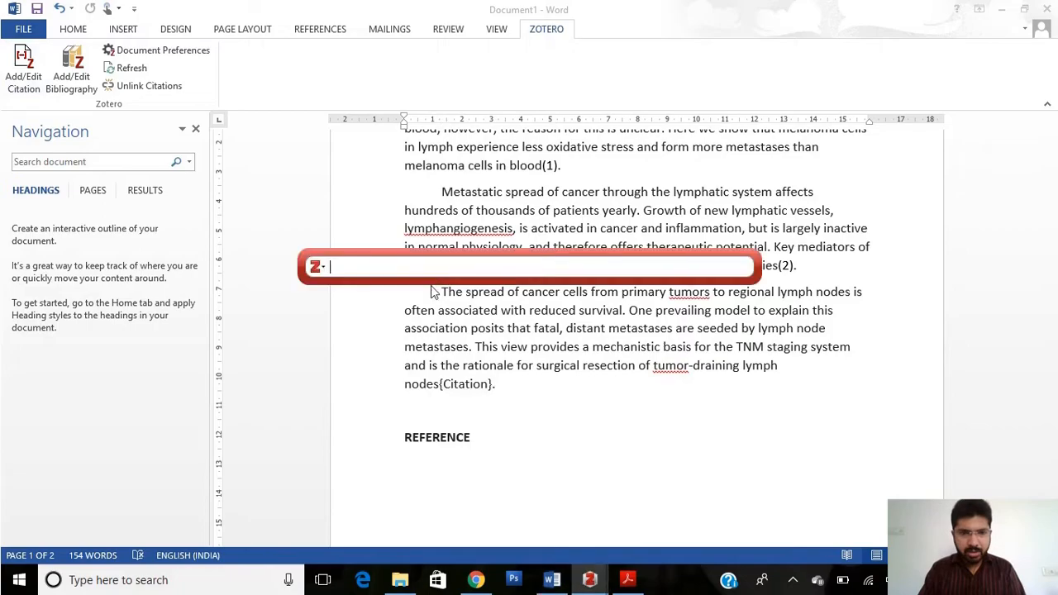
pyautogui.click(316, 268)
pyautogui.click(351, 302)
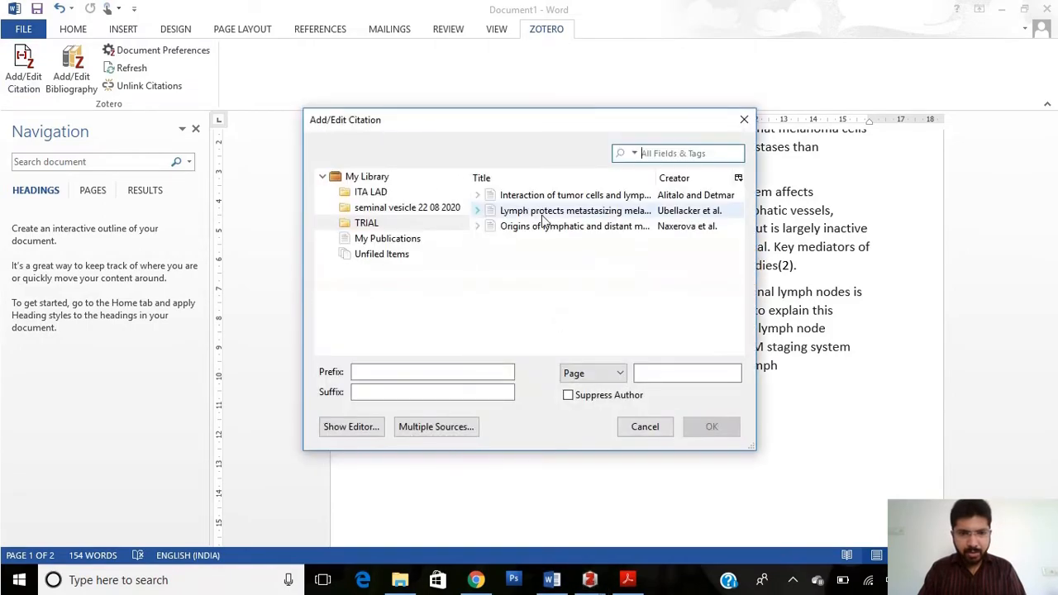
pyautogui.click(567, 211)
pyautogui.click(720, 437)
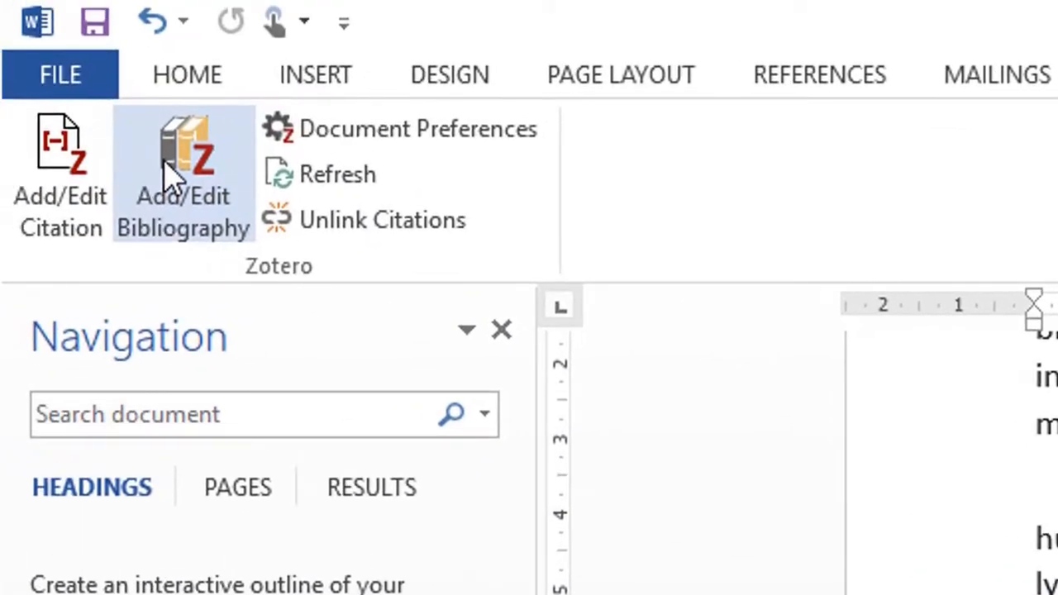
# Insert the Zotero bibliography under the REFERENCE heading.
pyautogui.click(170, 178)
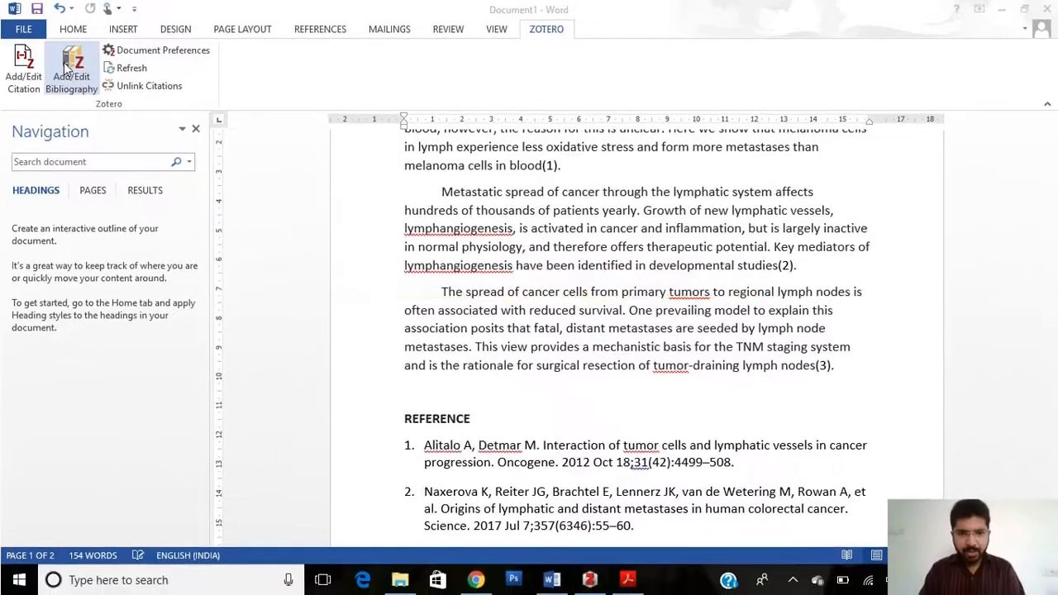
pyautogui.scroll(-3, 571, 308)
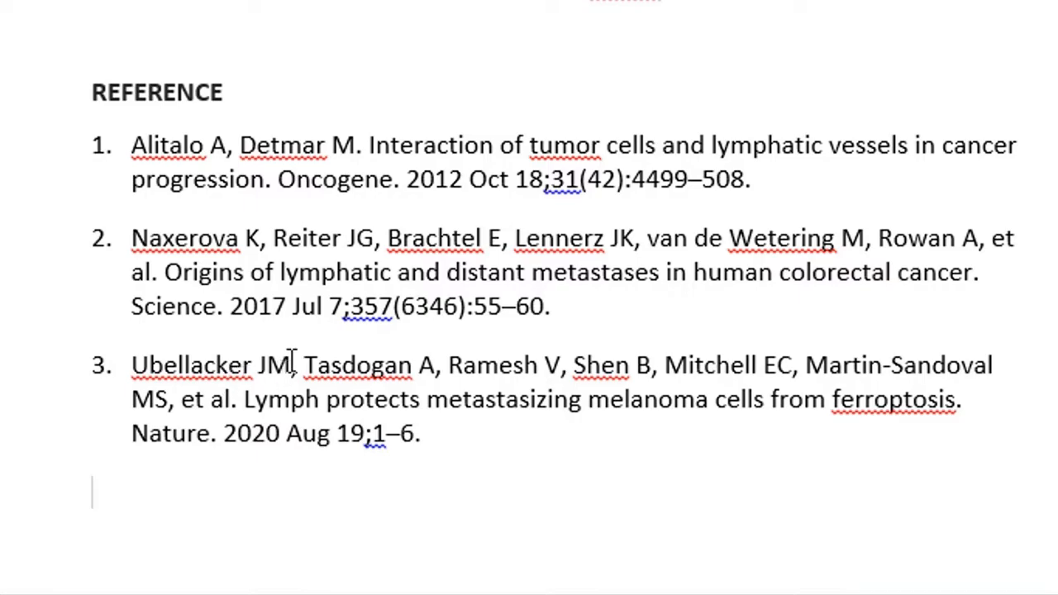
# Move the paragraph starting "The spread of cancer cells" above the one starting "Metastatic spread", and restore the latter's paragraph break and first-line indent.
pyautogui.scroll(4, 562, 136)
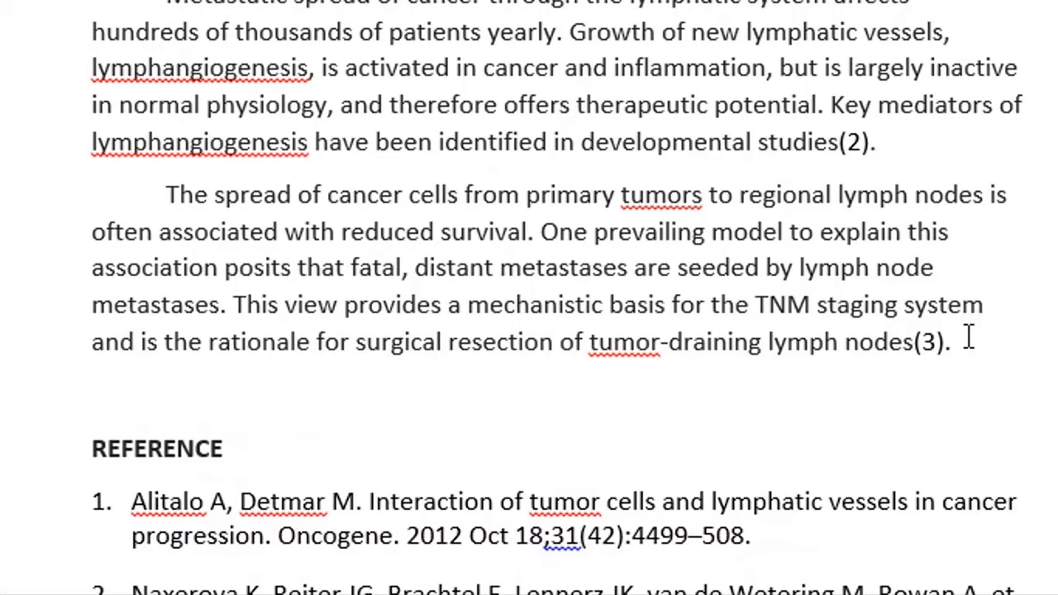
pyautogui.moveTo(967, 341); pyautogui.dragTo(170, 195)
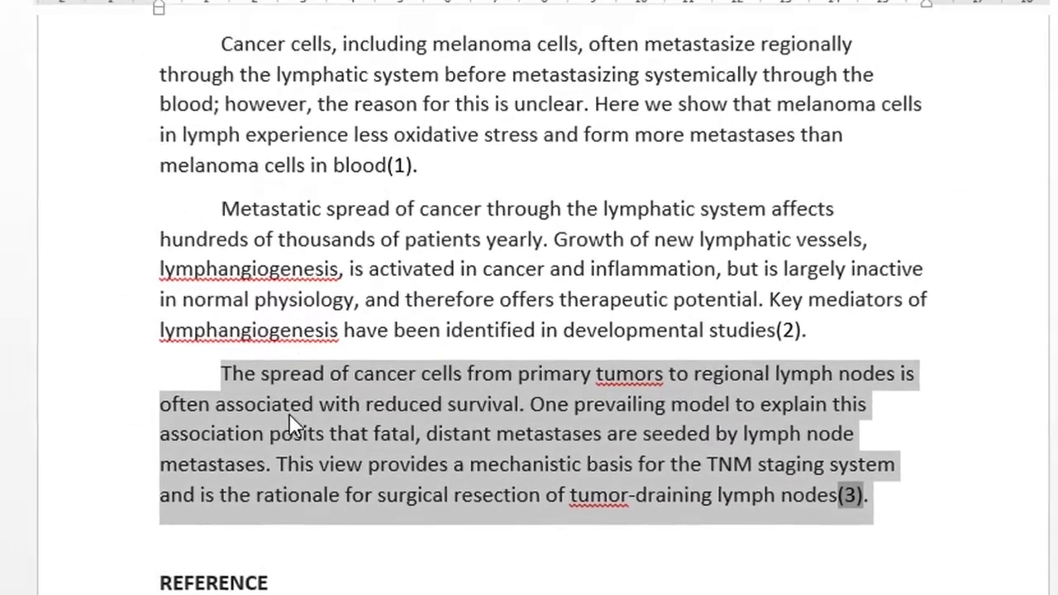
pyautogui.moveTo(273, 413); pyautogui.dragTo(246, 201)
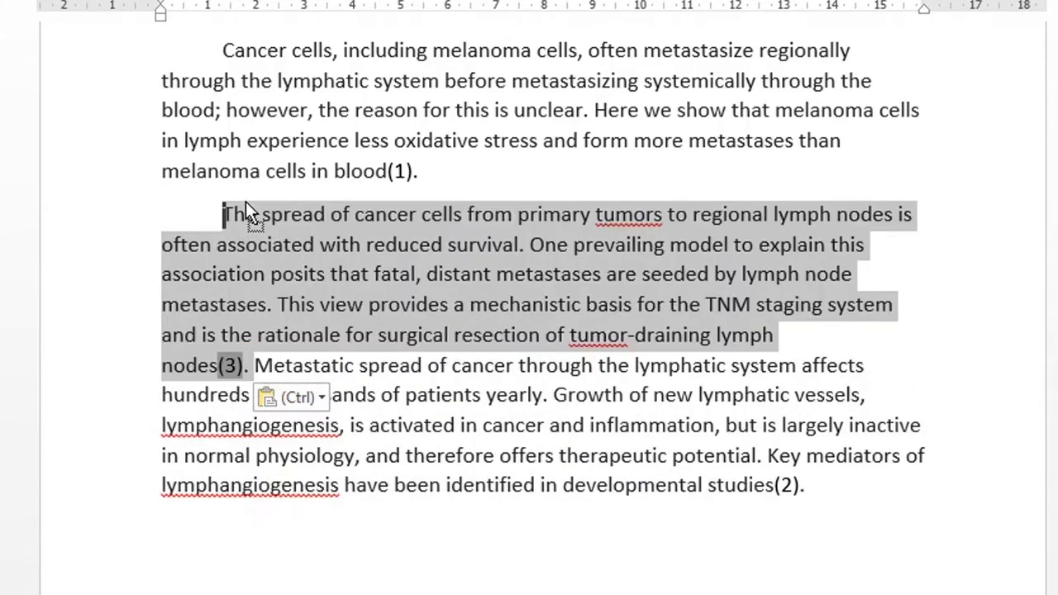
pyautogui.click(257, 366)
pyautogui.press('Return')
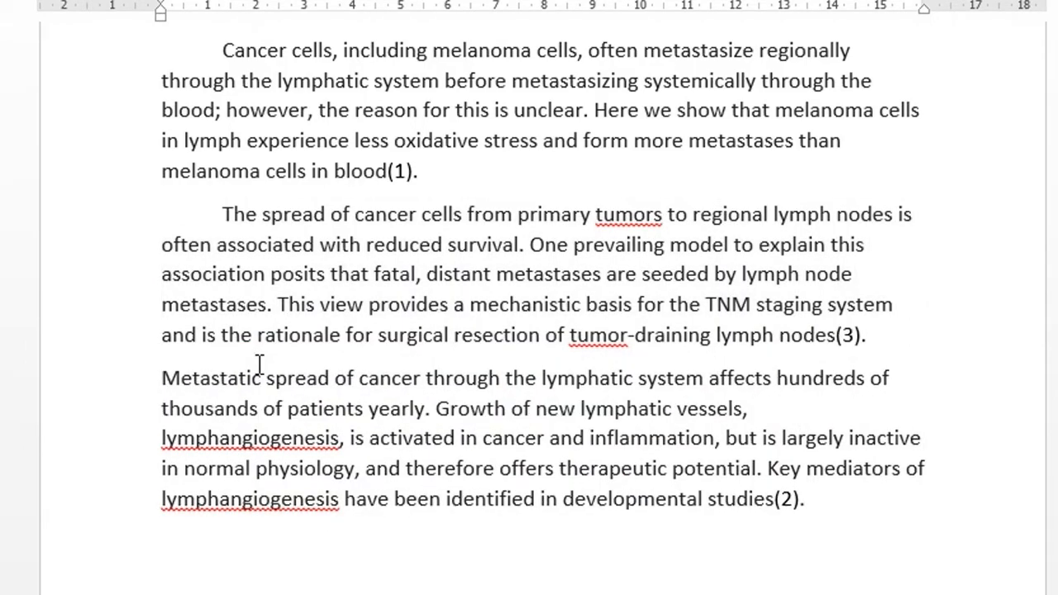
pyautogui.press('Tab')
# Compare the in-text citation numbers in the rearranged paragraphs with the order of the entries in the reference list.
pyautogui.scroll(-3, 520, 493)
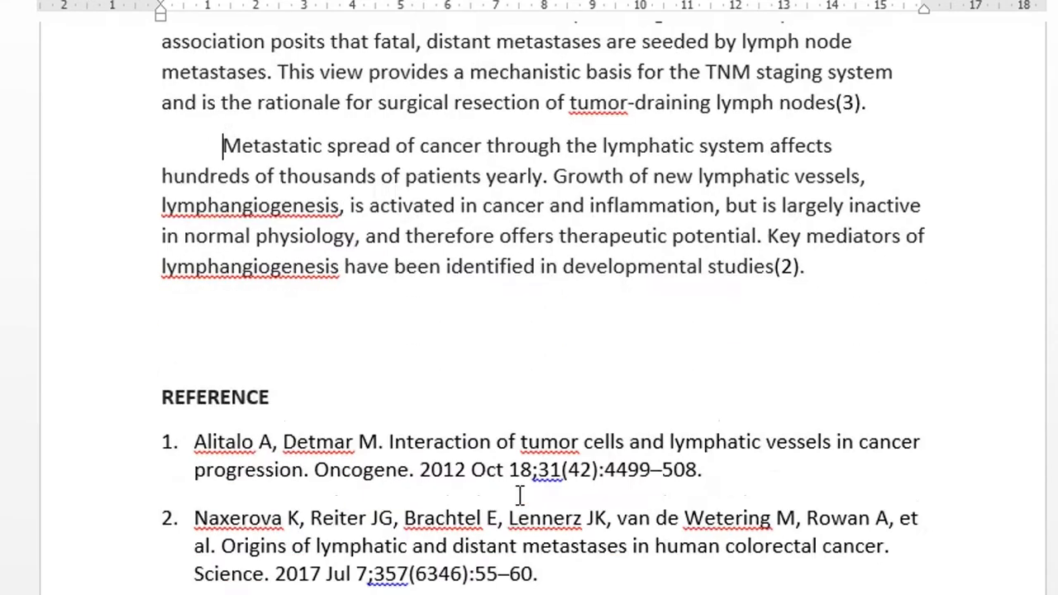
pyautogui.scroll(2, 519, 493)
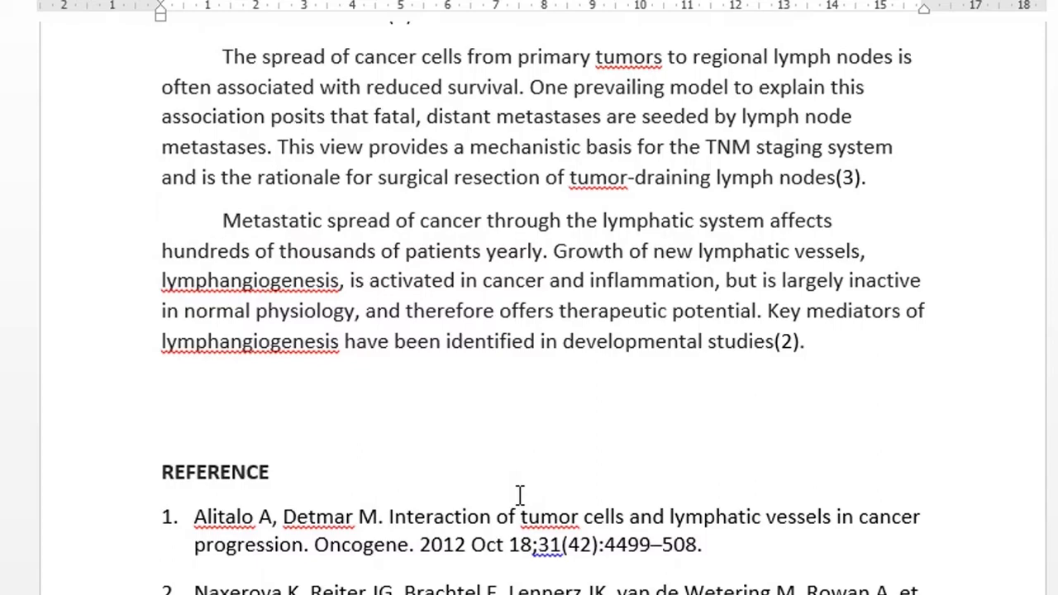
pyautogui.scroll(1, 519, 495)
pyautogui.scroll(1, 519, 494)
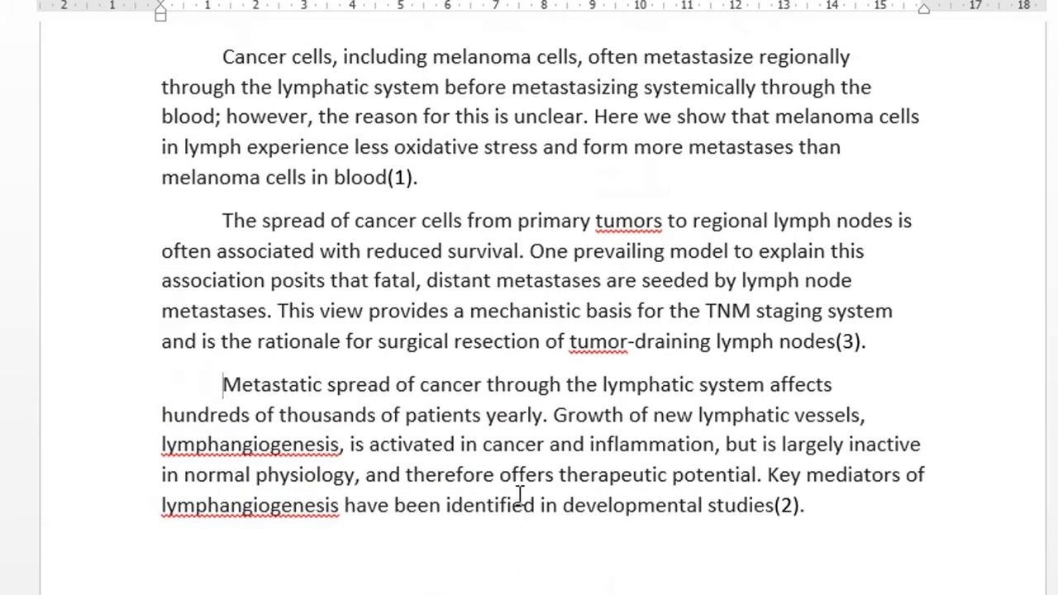
pyautogui.scroll(-4, 519, 494)
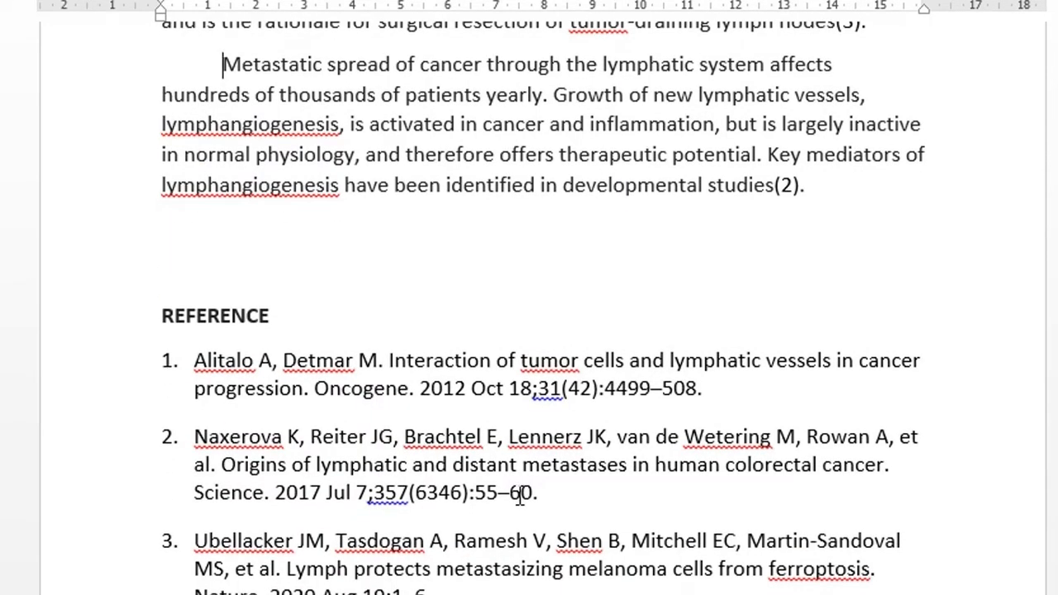
pyautogui.scroll(2, 519, 494)
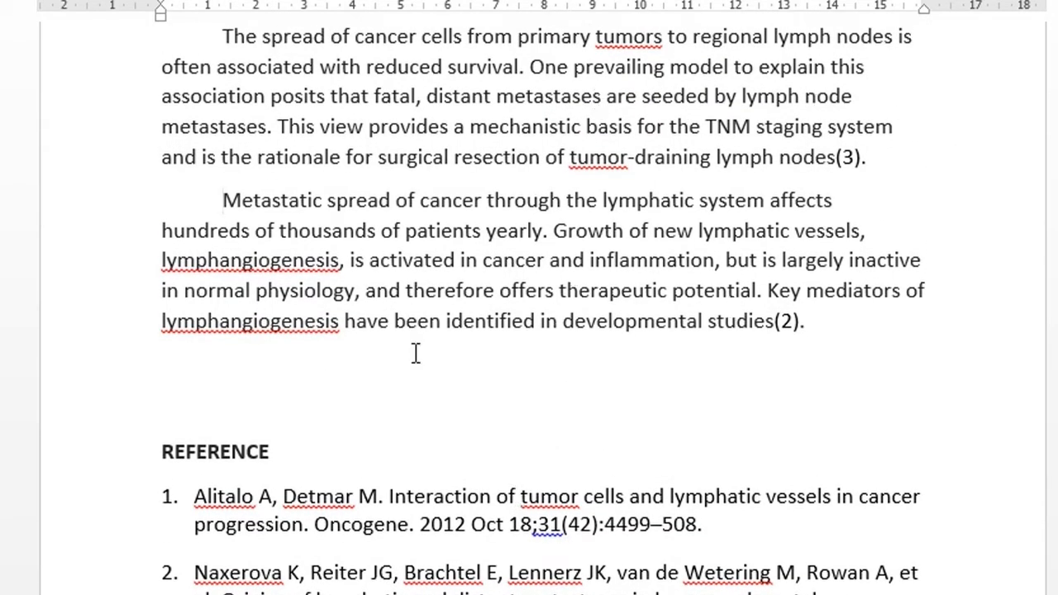
pyautogui.scroll(-2, 416, 353)
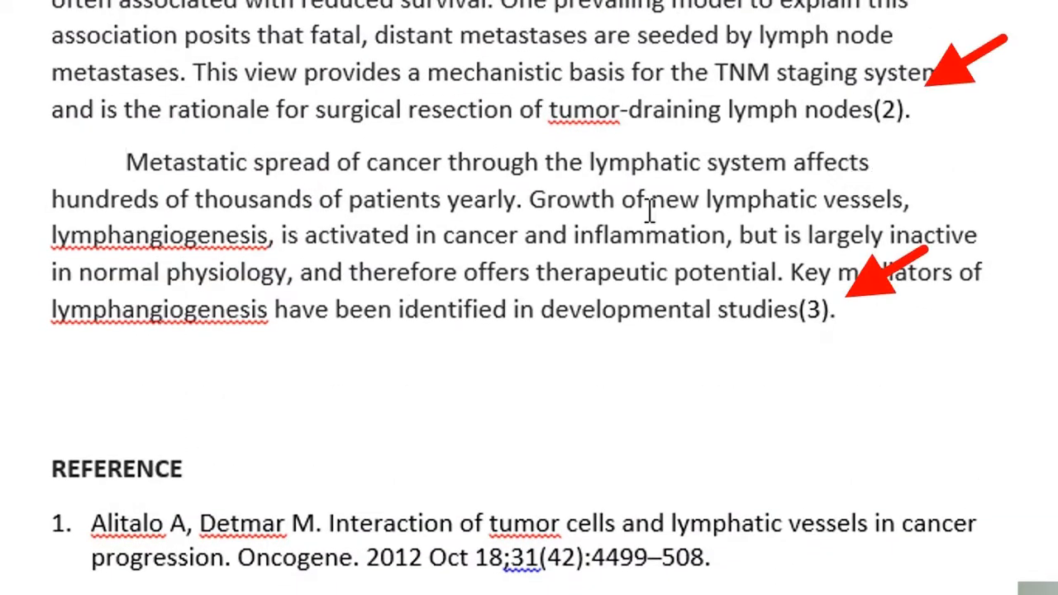
pyautogui.scroll(3, 513, 211)
pyautogui.scroll(-1, 513, 211)
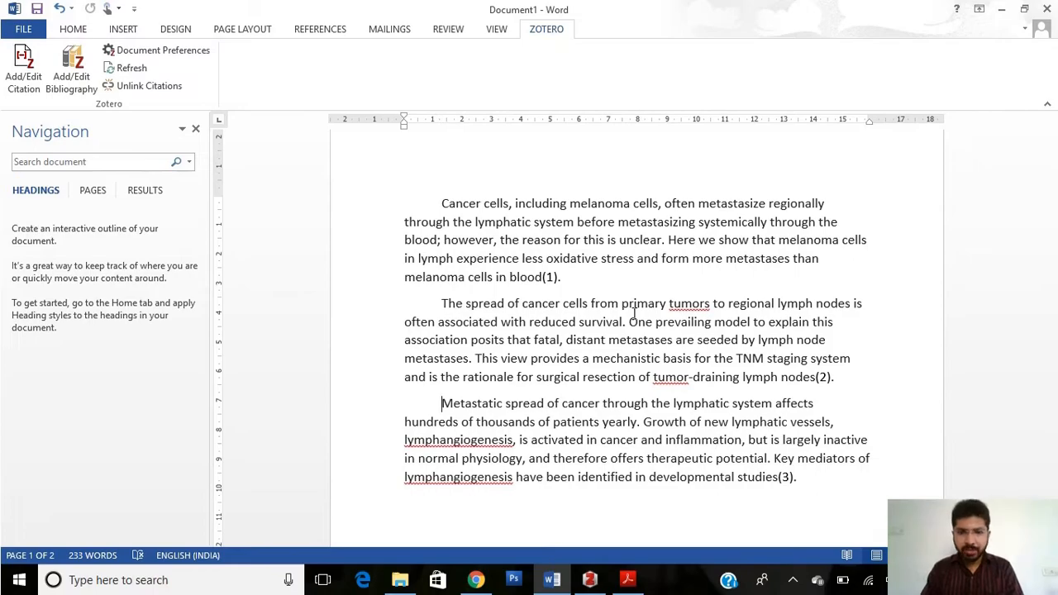
pyautogui.scroll(-4, 634, 314)
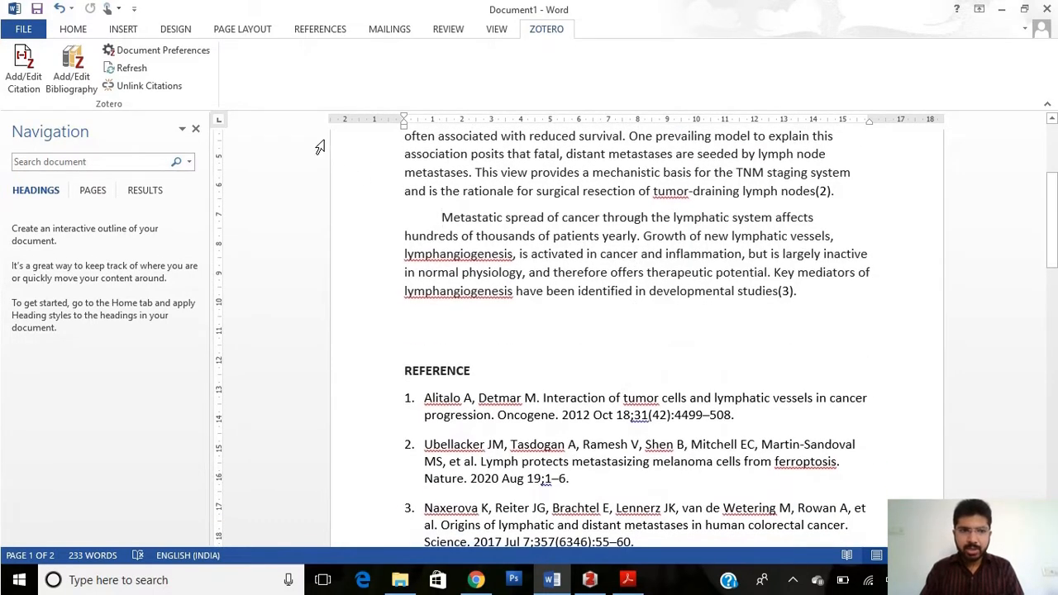